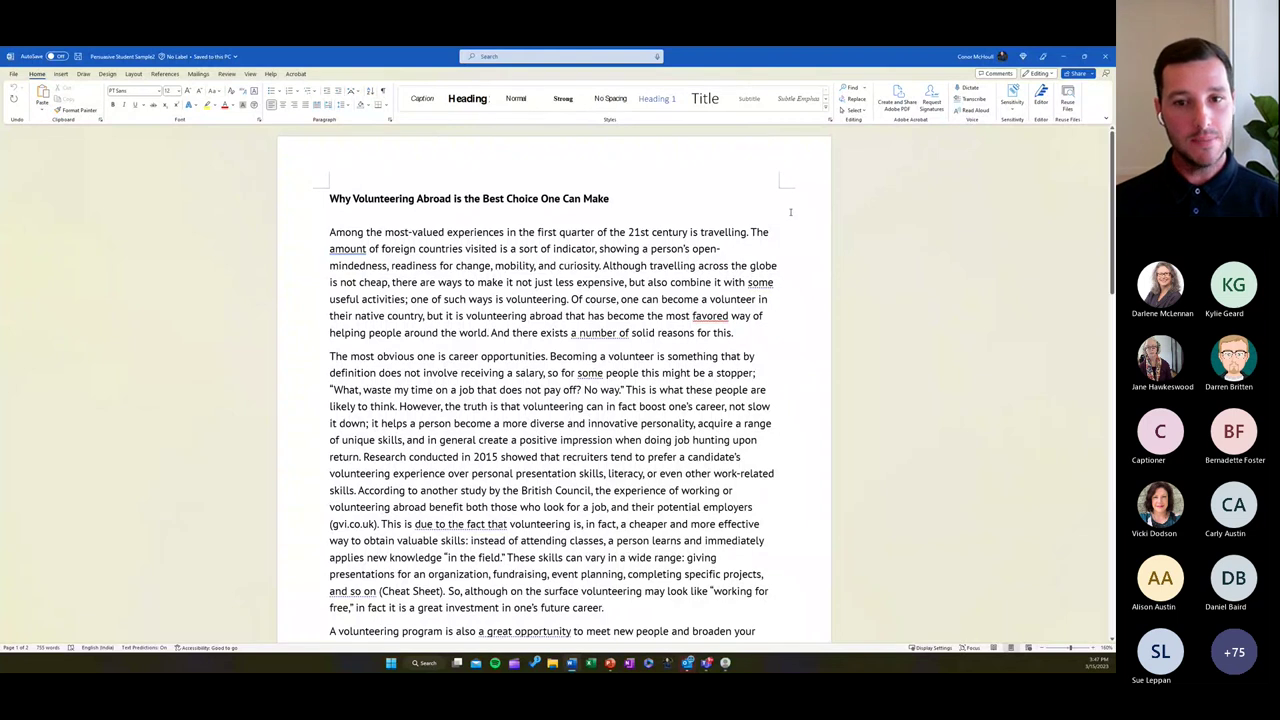
Look through the essay and review its accessibility inspection results and additional information, closing the checker when done
scroll(753, 212, "down", 5)
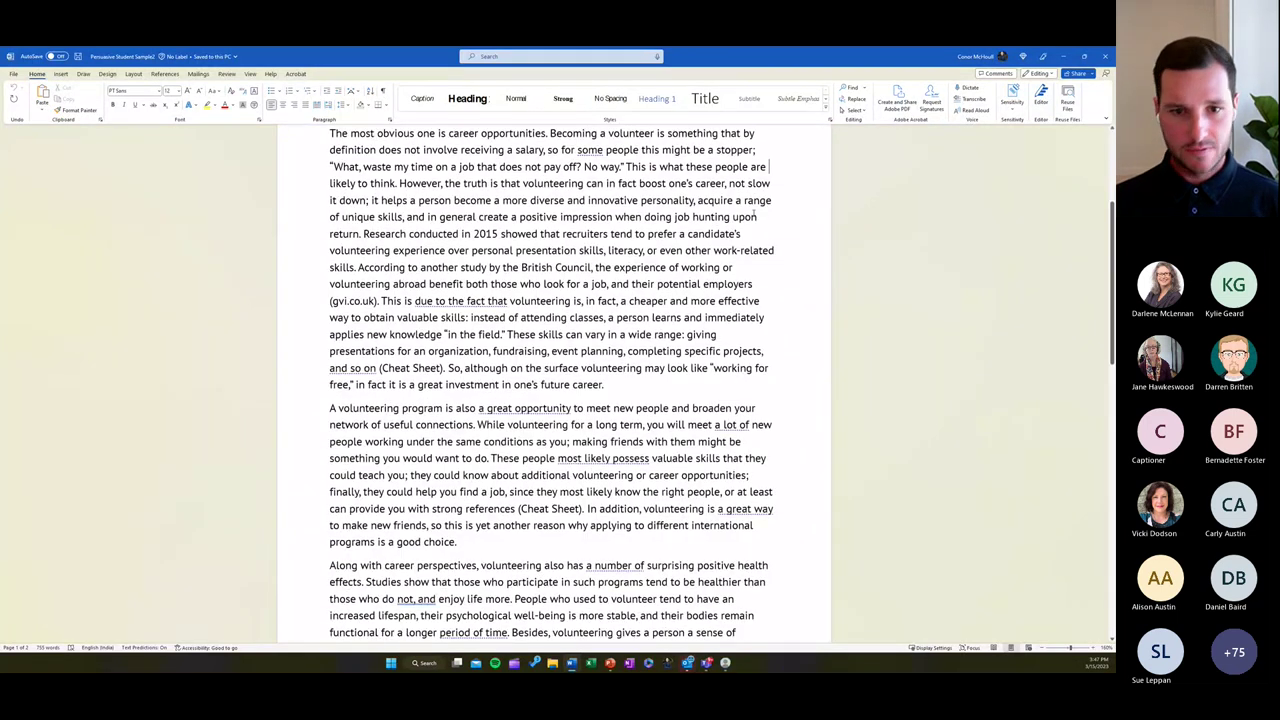
scroll(756, 215, "down", 4)
scroll(755, 214, "down", 8)
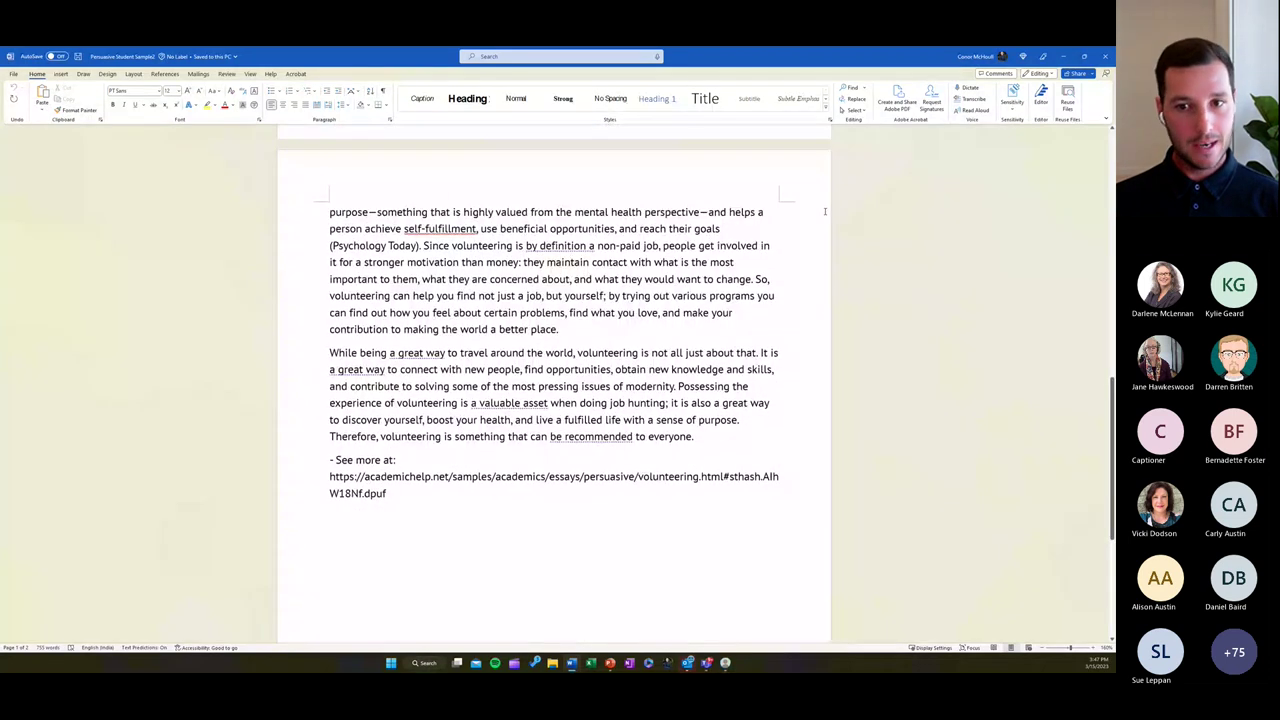
scroll(825, 211, "up", 20)
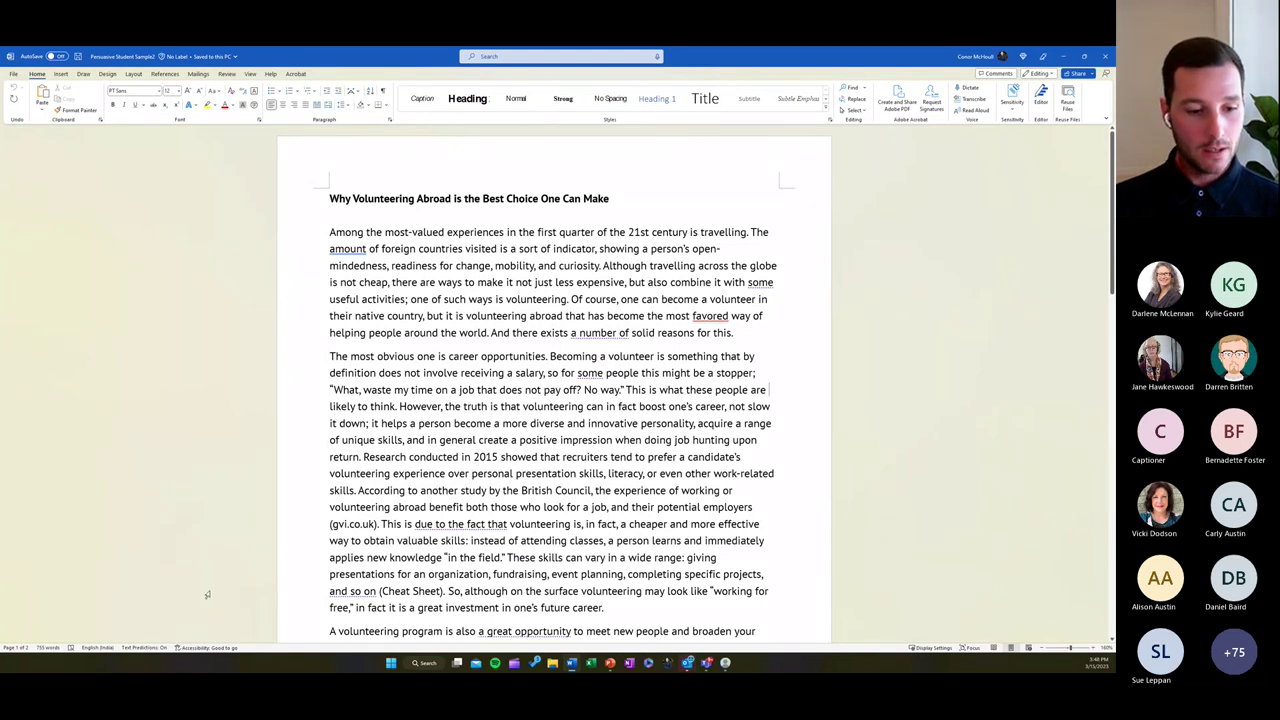
left_click(196, 648)
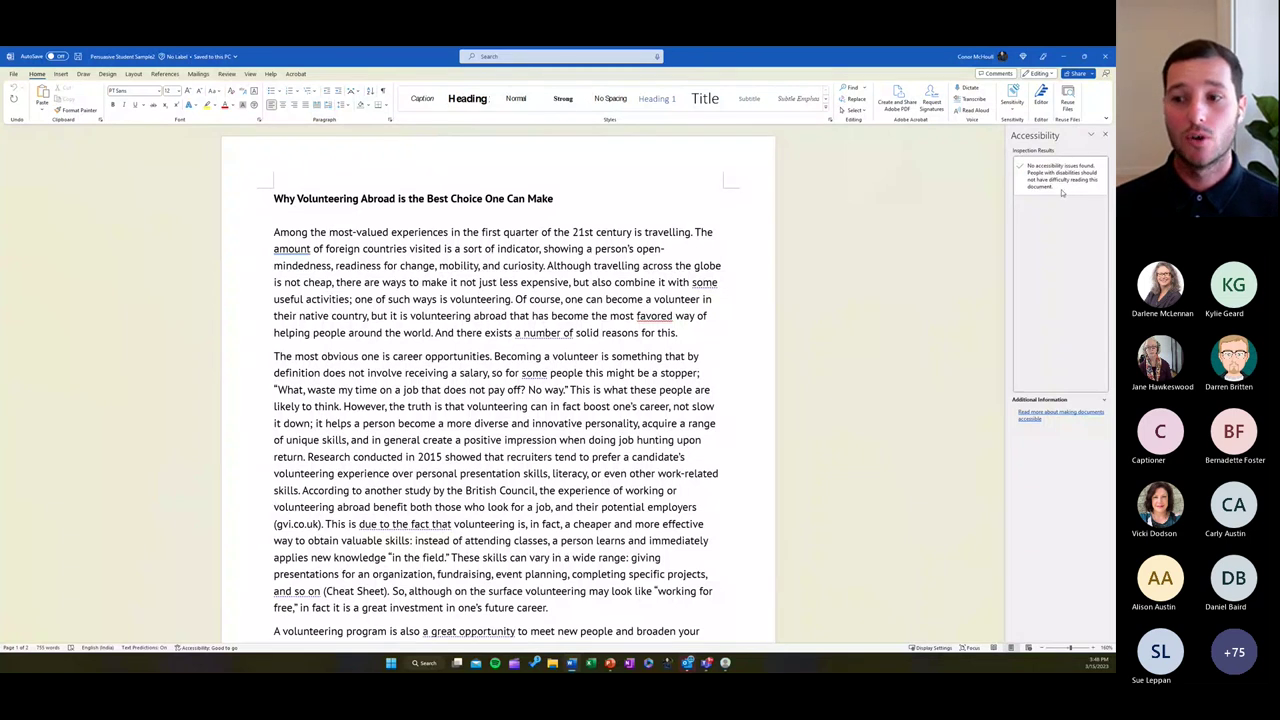
left_click(1061, 400)
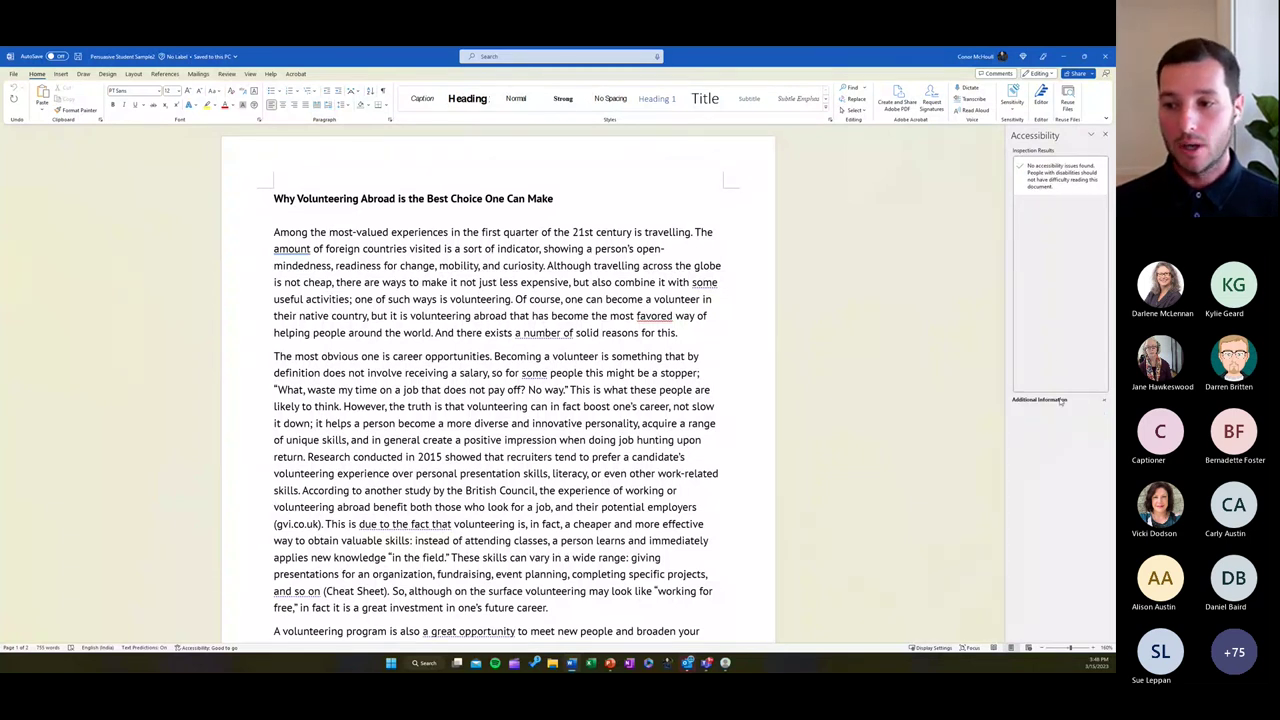
left_click(1061, 400)
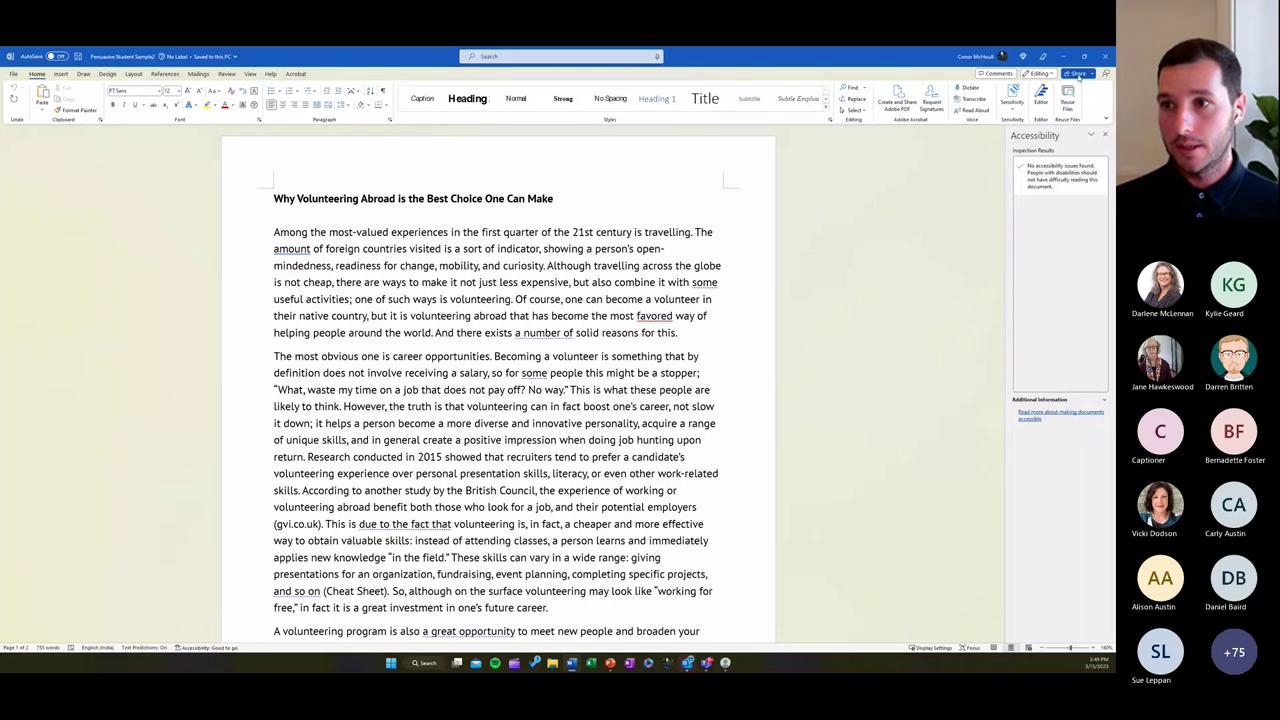
left_click(1104, 134)
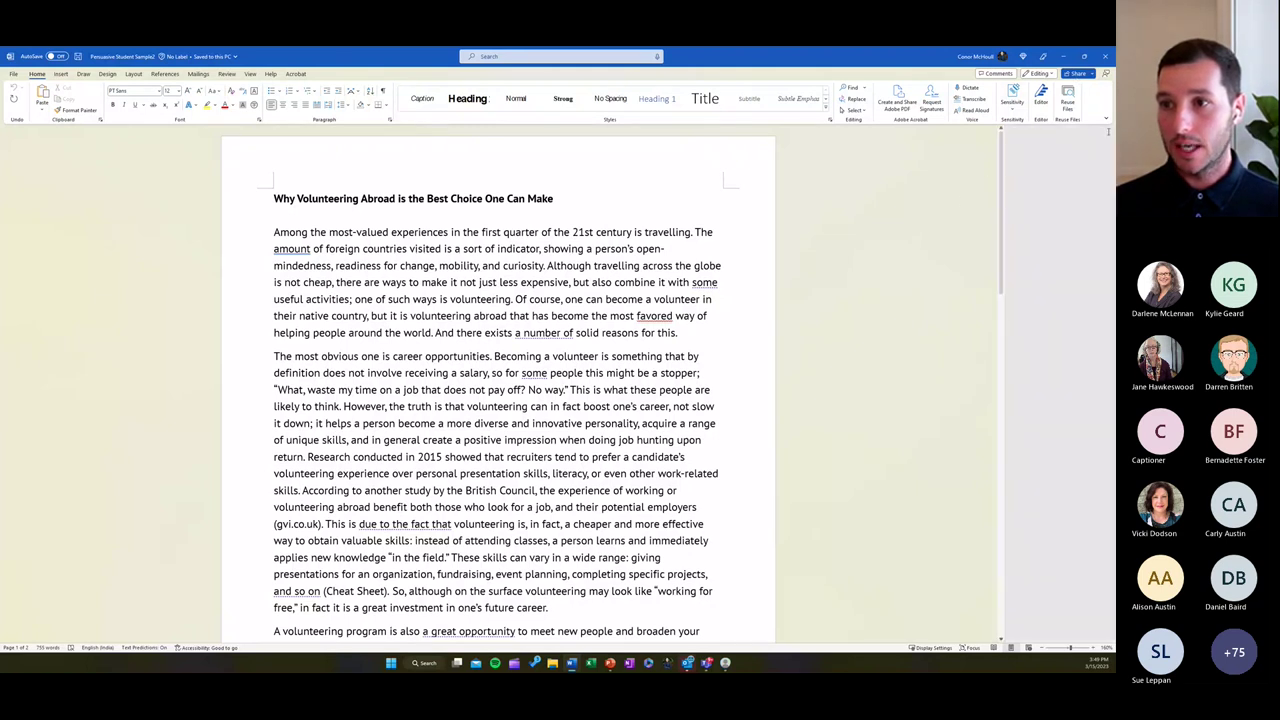
Add two new paragraphs after the source link at the end of the essay
scroll(562, 302, "down", 2)
scroll(558, 330, "down", 8)
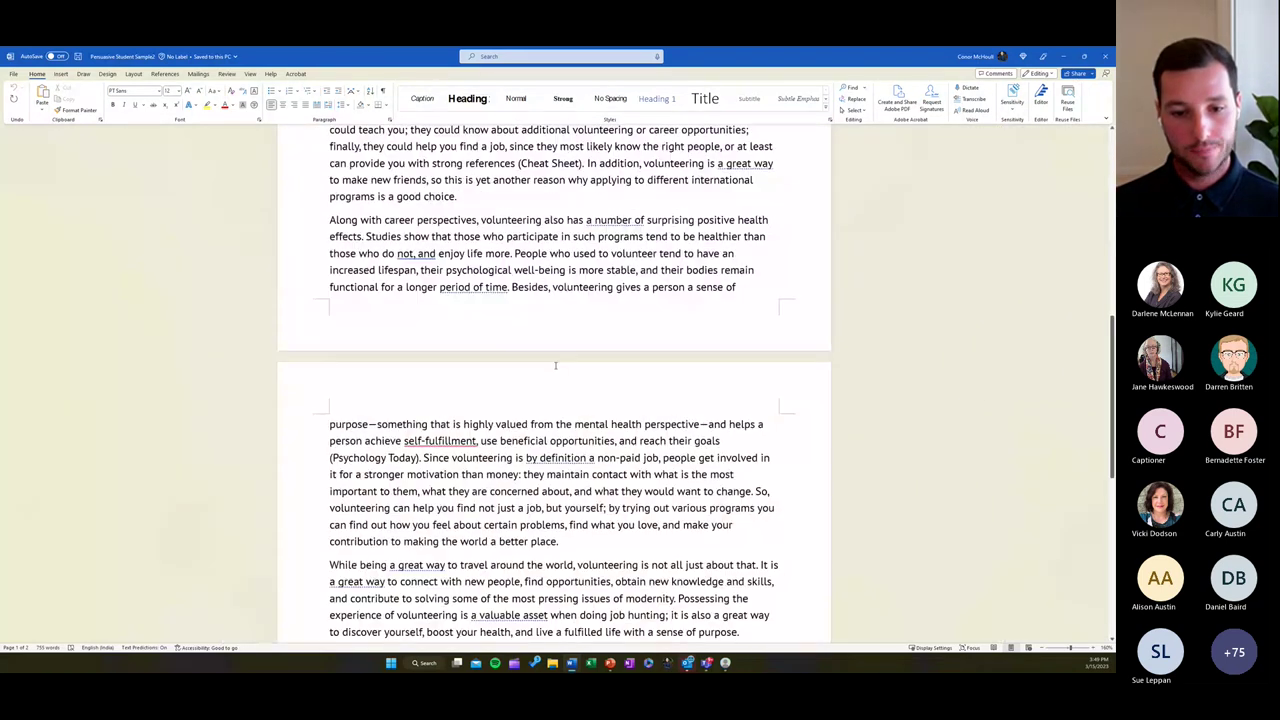
scroll(480, 350, "down", 8)
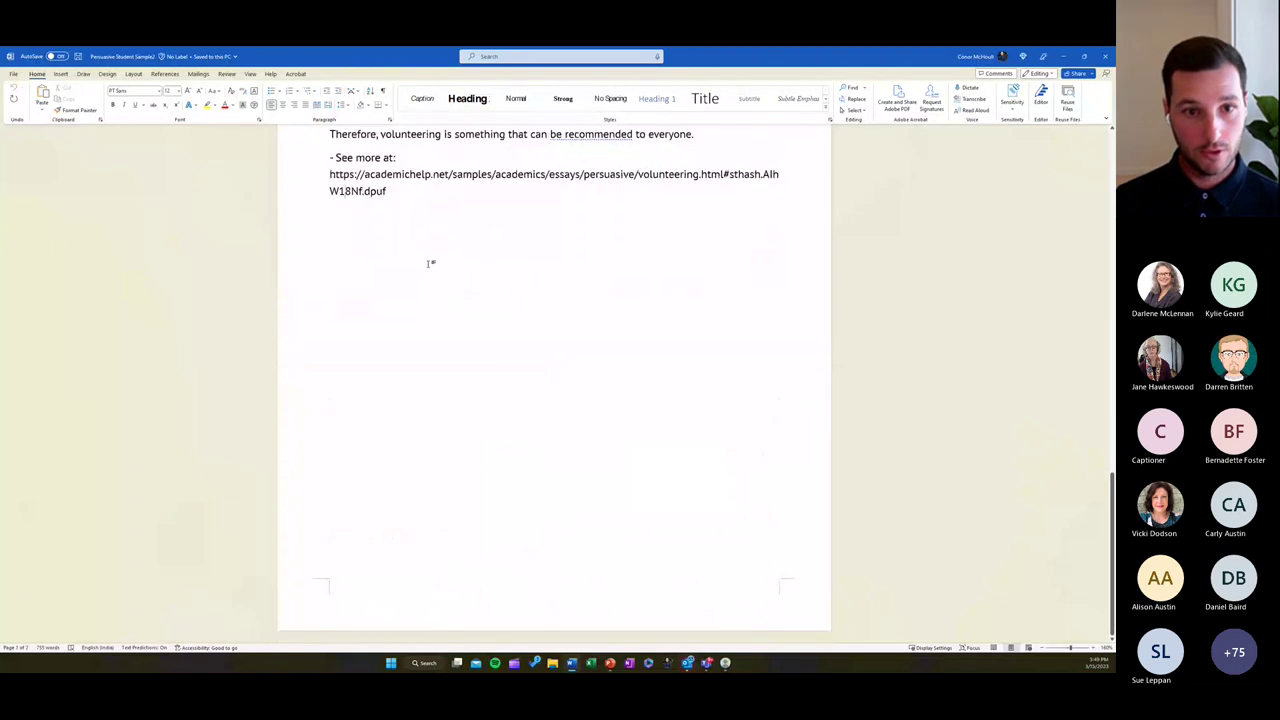
key("Return")
key("Return")
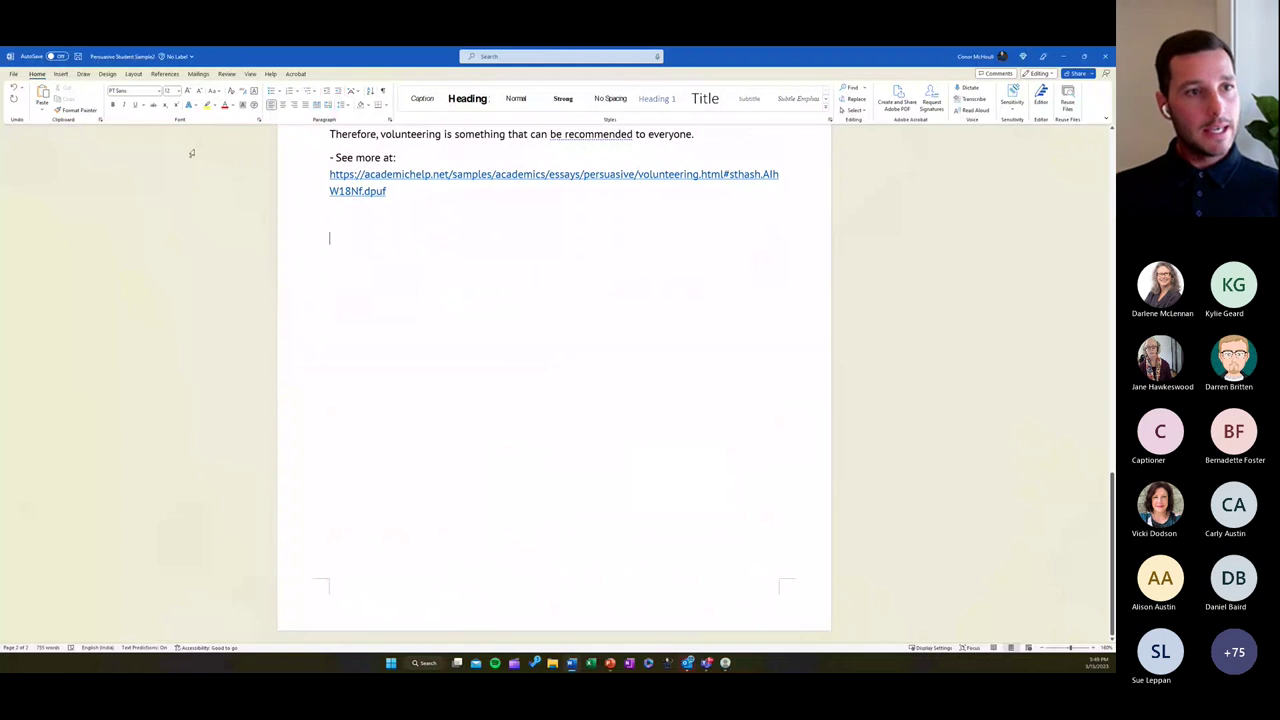
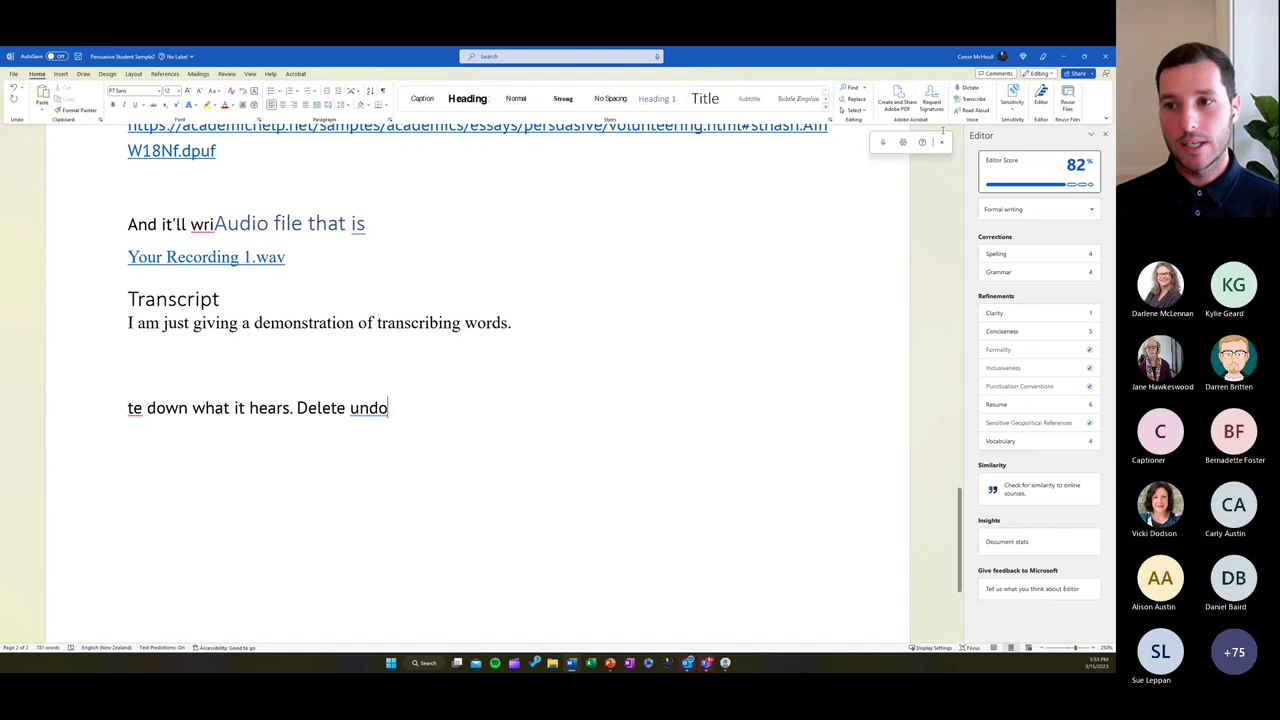
End dictation and choose Formal as the Editor's writing style
left_click(941, 142)
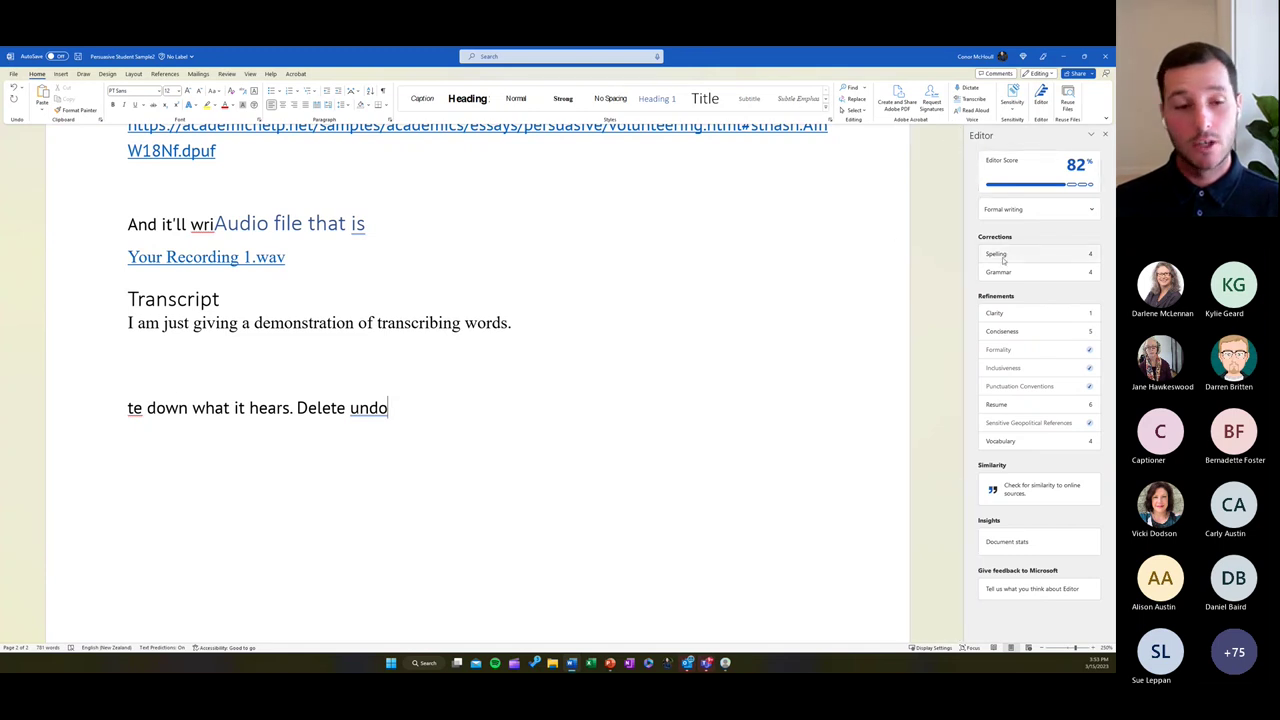
scroll(514, 360, "up", 3)
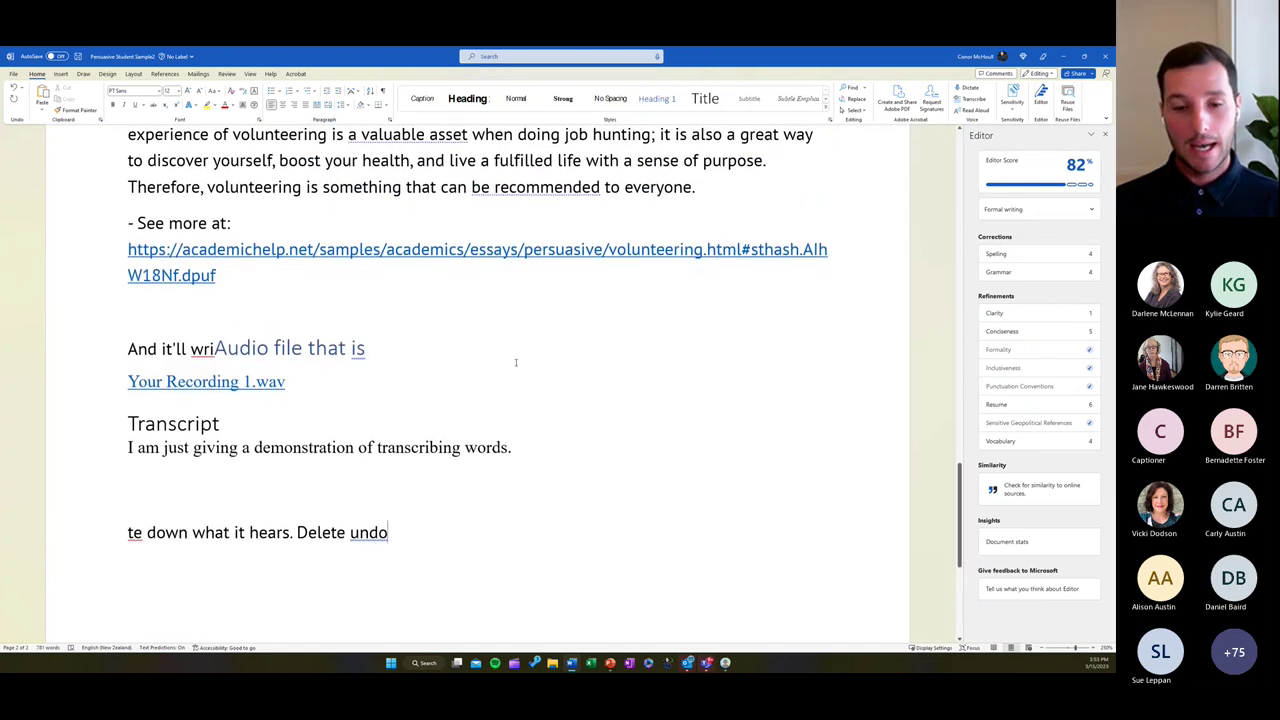
scroll(514, 364, "down", 2)
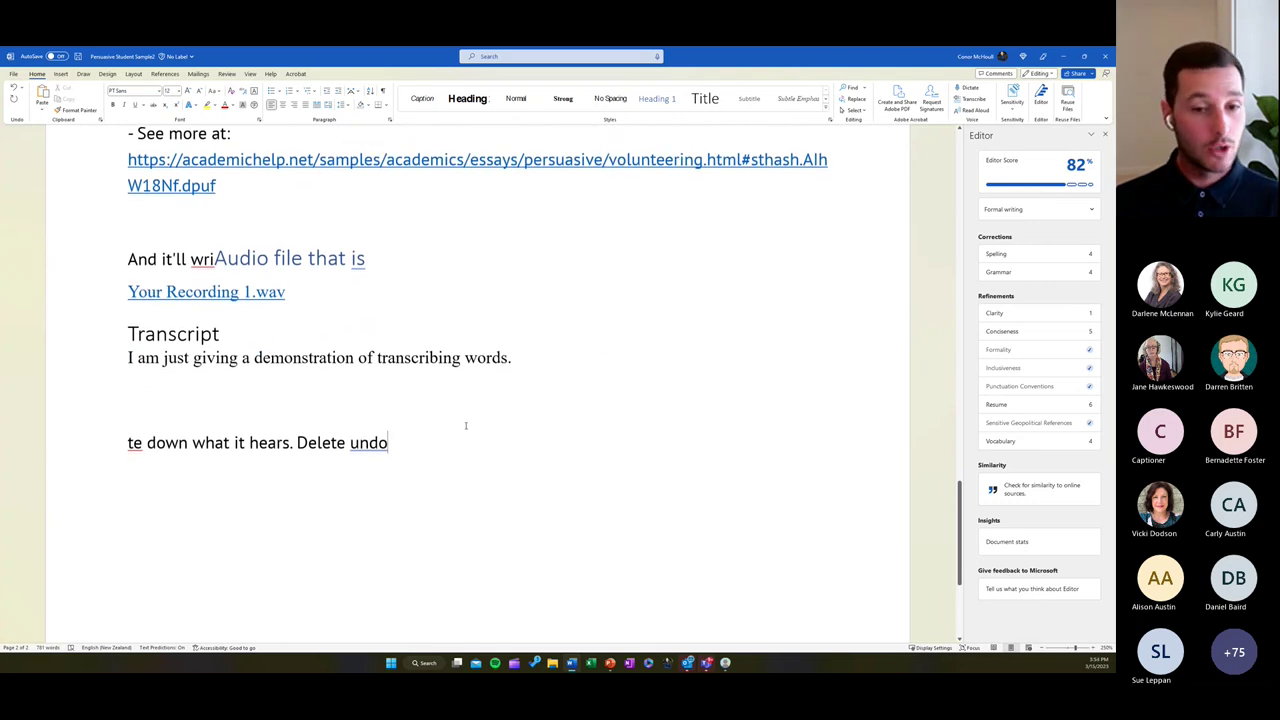
left_click(210, 512)
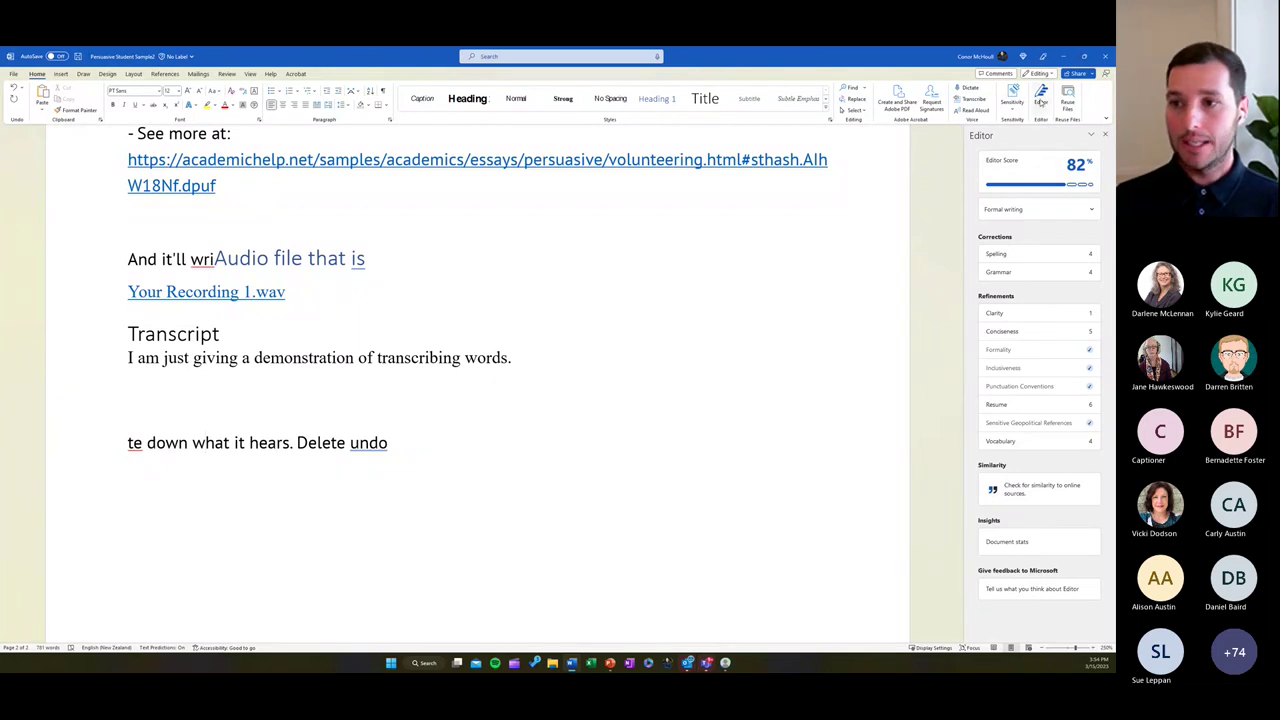
left_click(1031, 213)
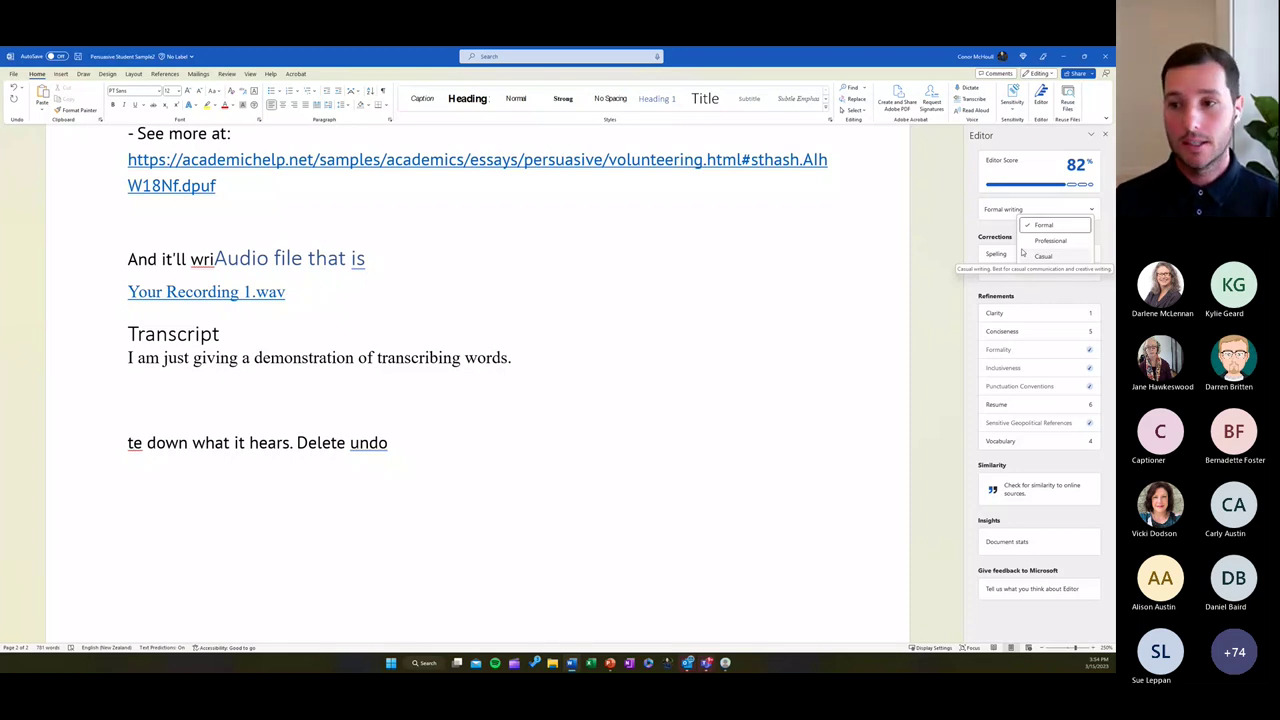
left_click(1037, 225)
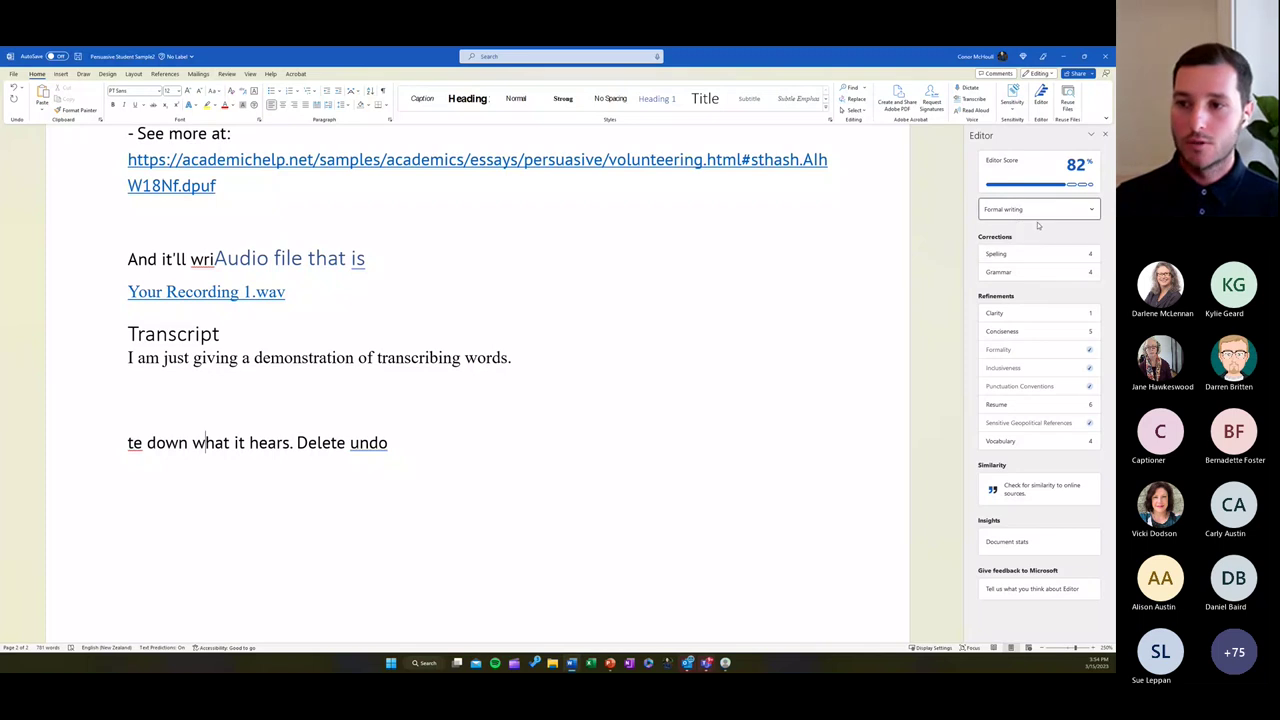
Review the Editor's spelling suggestions and its grammar suggestions without applying any, returning to the overview
left_click(1006, 255)
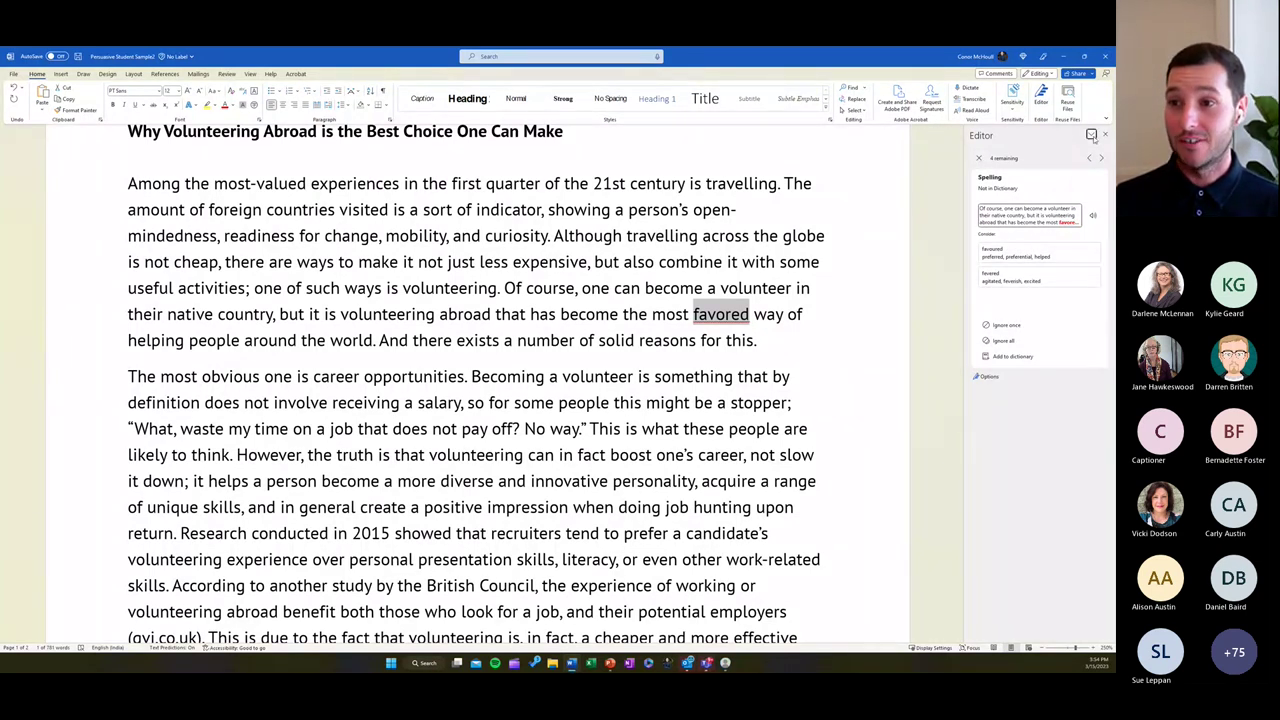
left_click(980, 160)
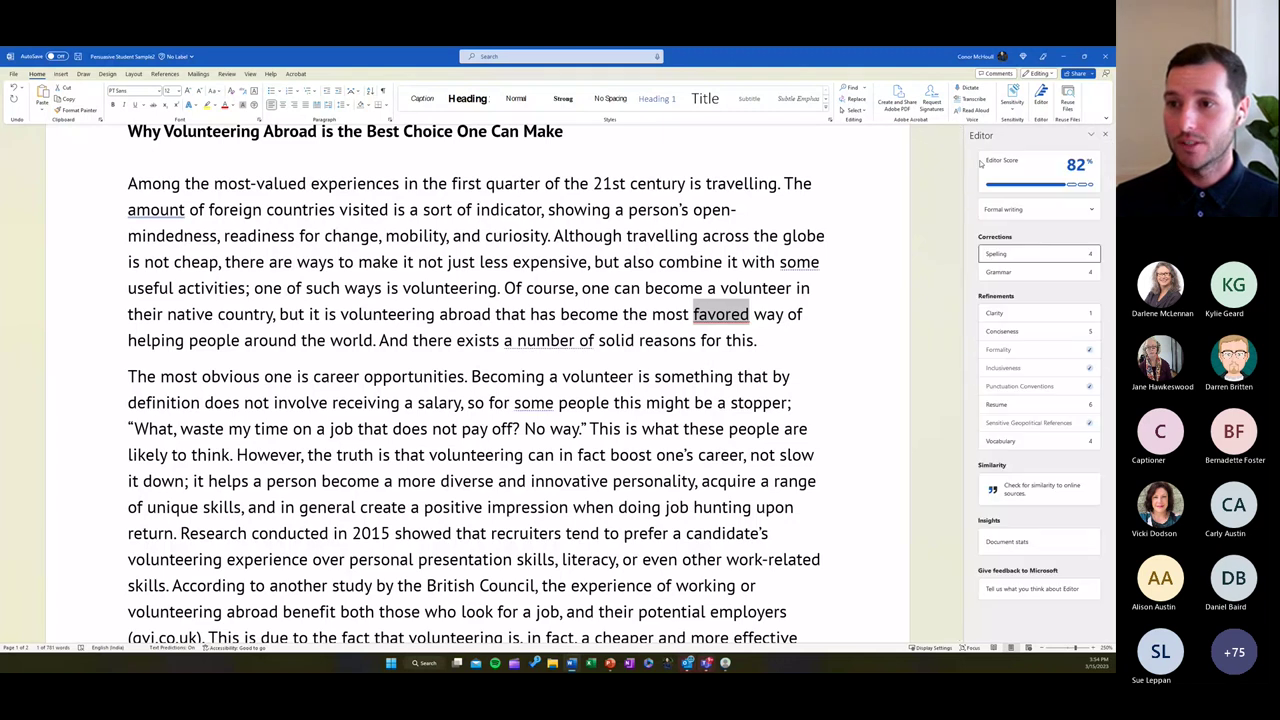
left_click(1053, 276)
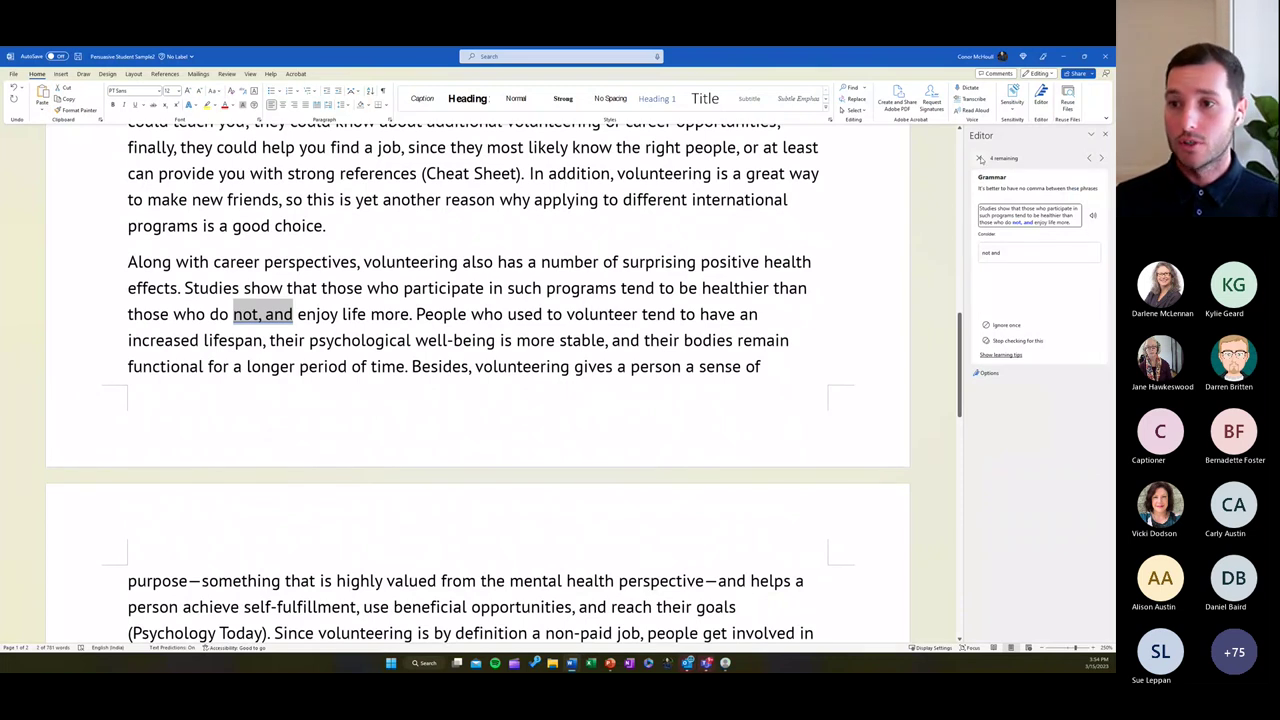
left_click(980, 158)
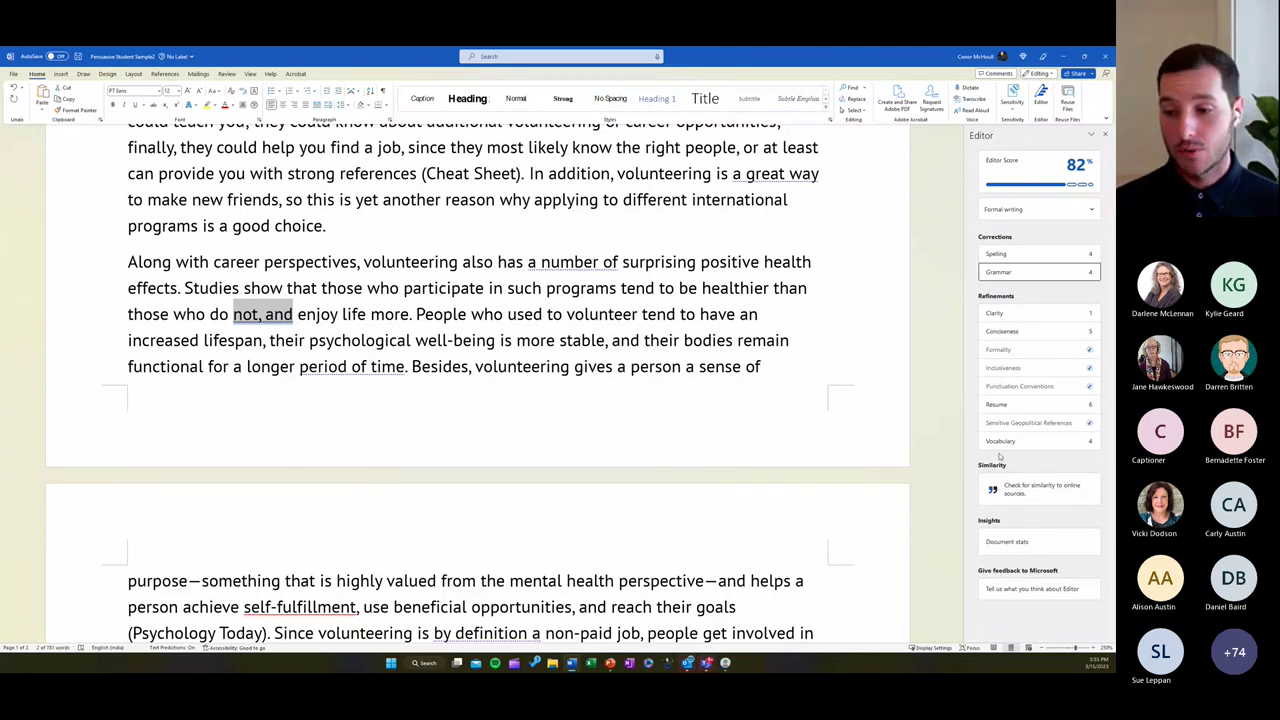
Calculate the document's statistics in the Editor and read the readability results
left_click(1017, 543)
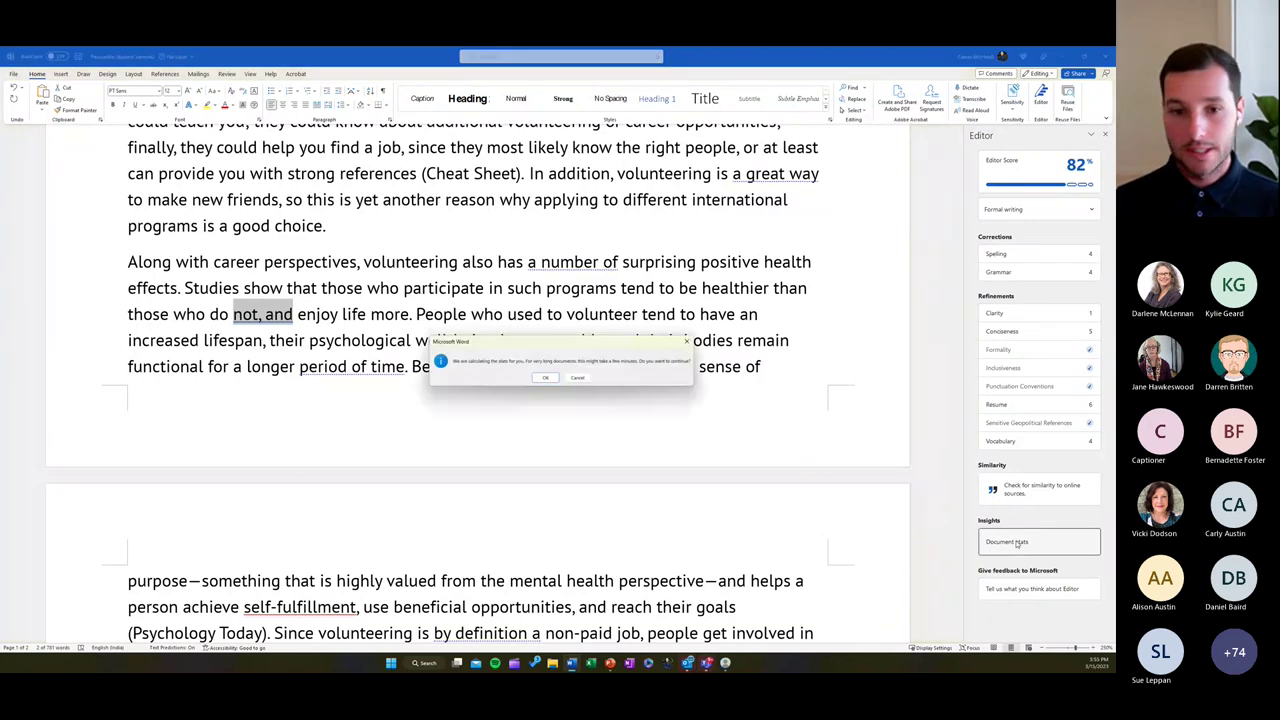
left_click(547, 379)
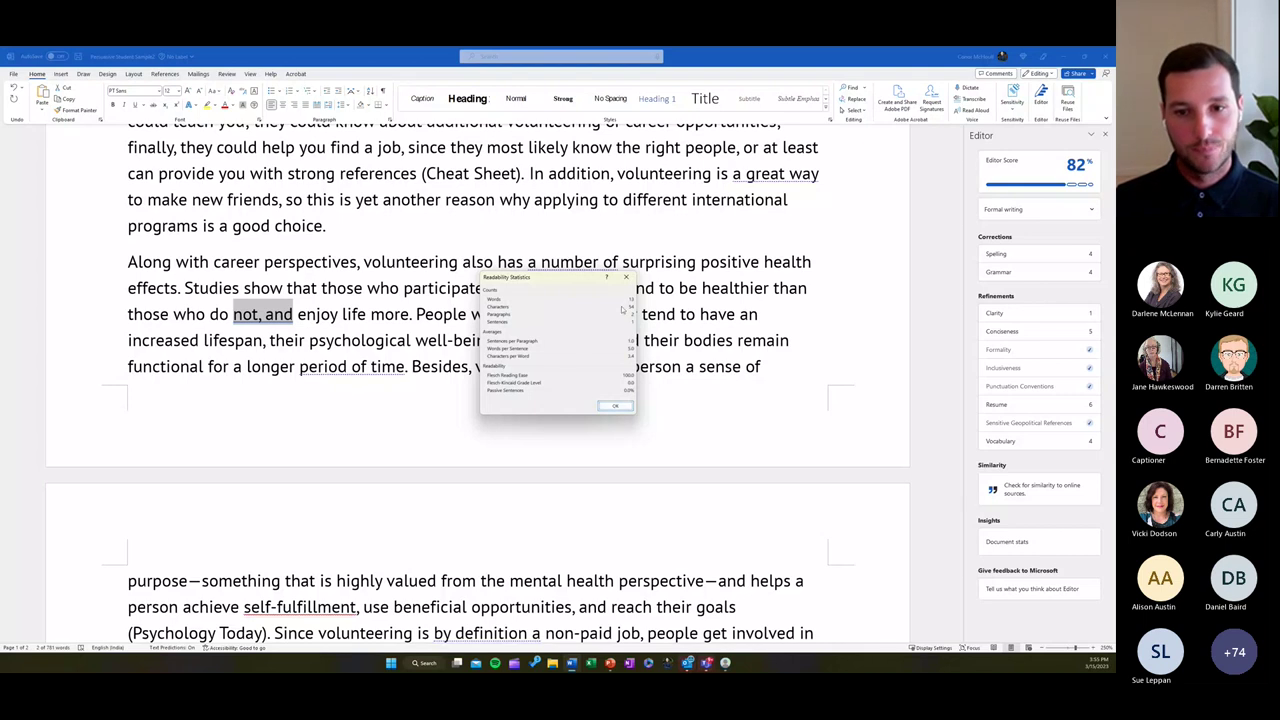
left_click(616, 406)
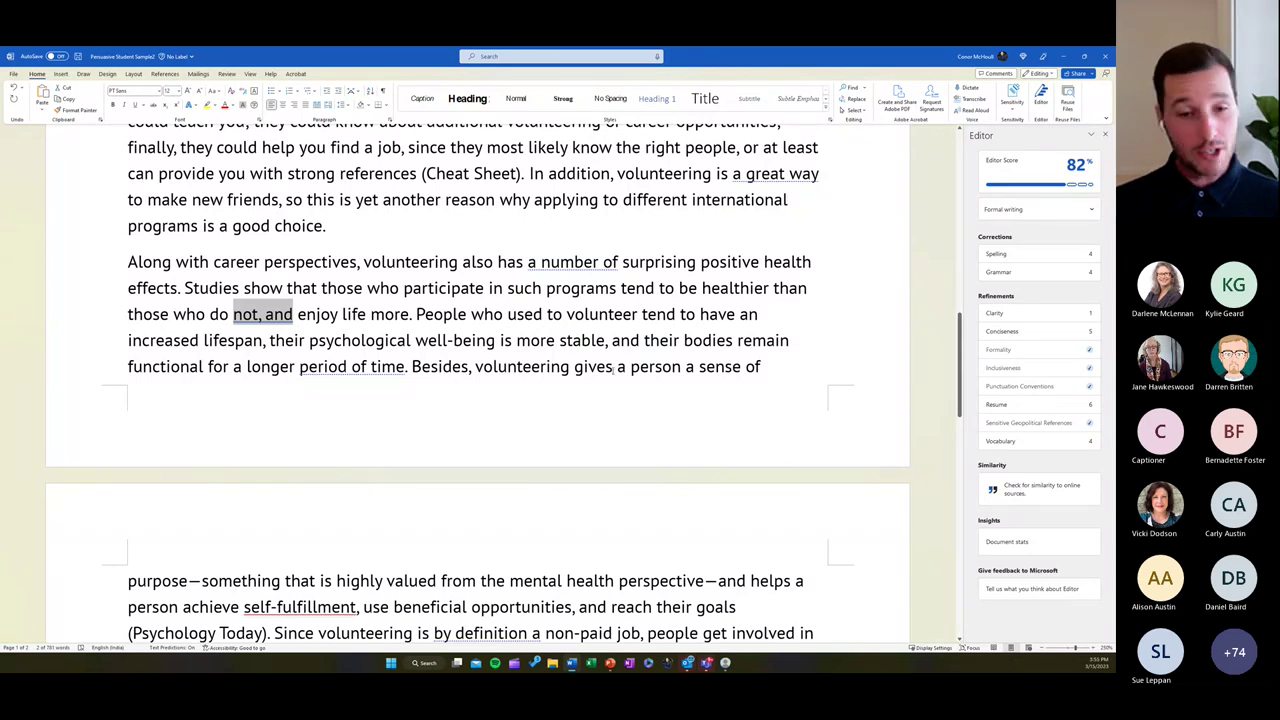
Look at the recording's transcript and the options for adding it to the document, and close the Transcribe and Editor panes
scroll(585, 375, "down", 5)
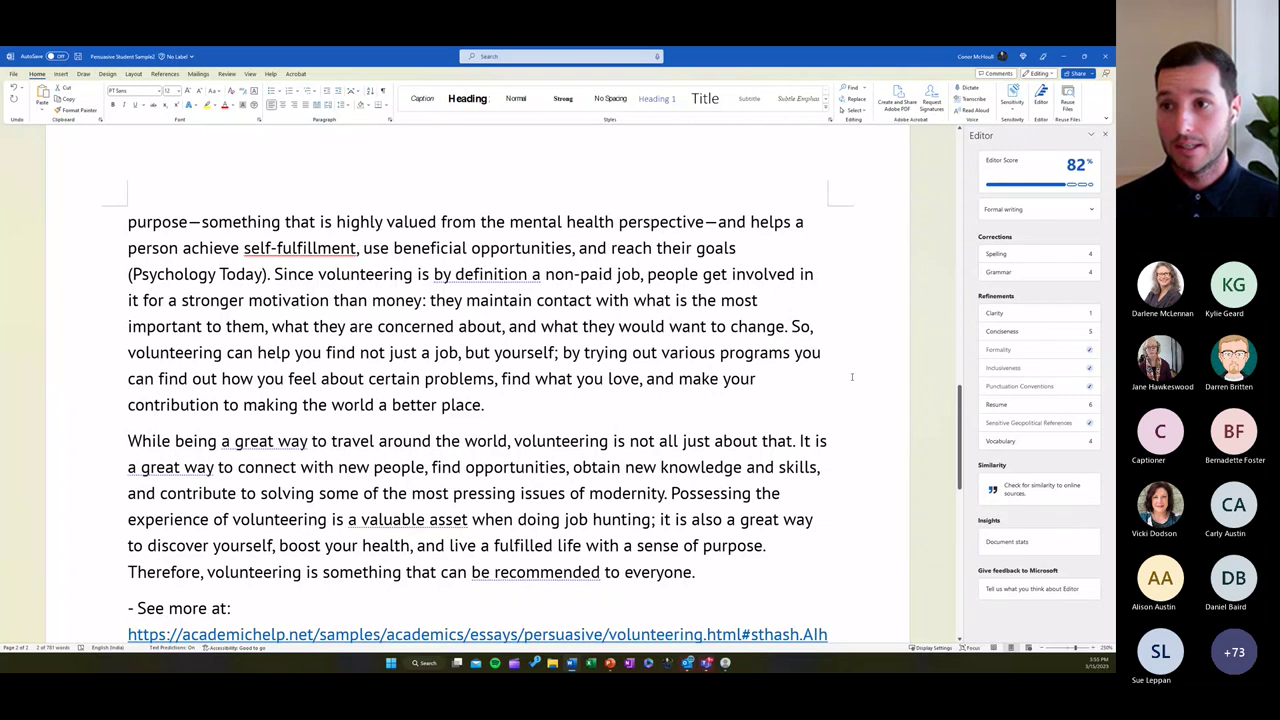
left_click(972, 100)
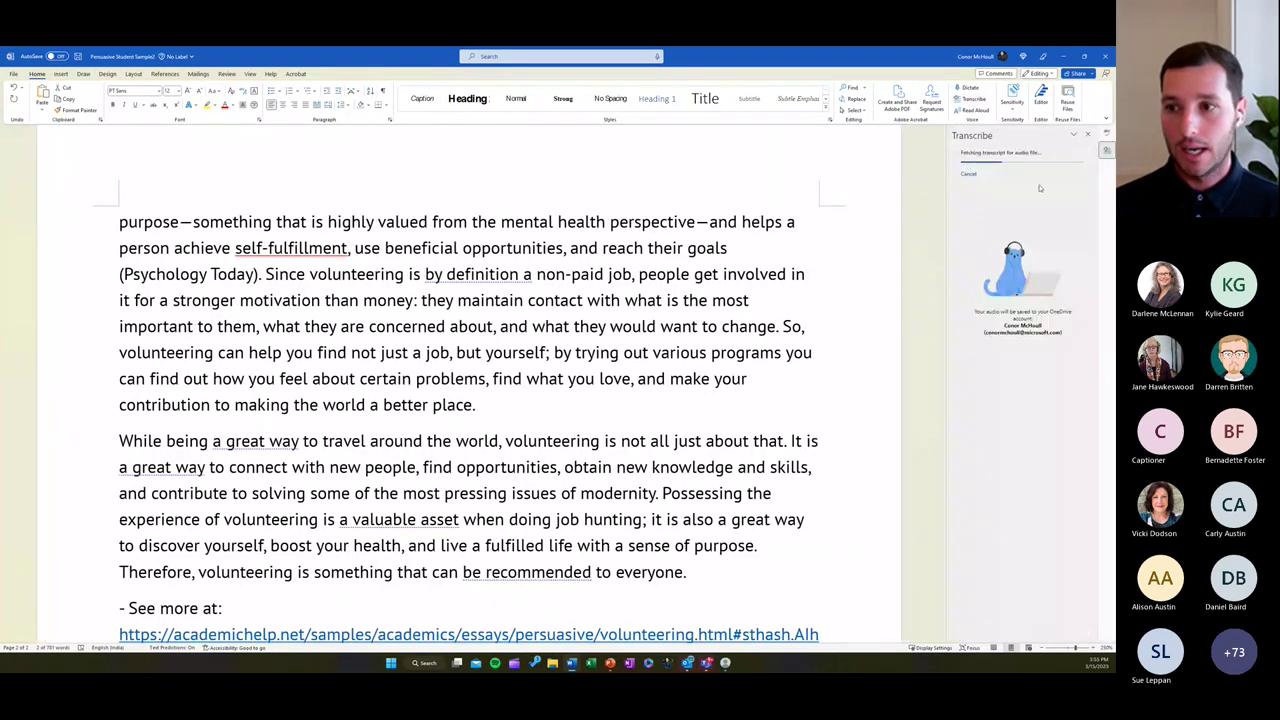
left_click(1090, 134)
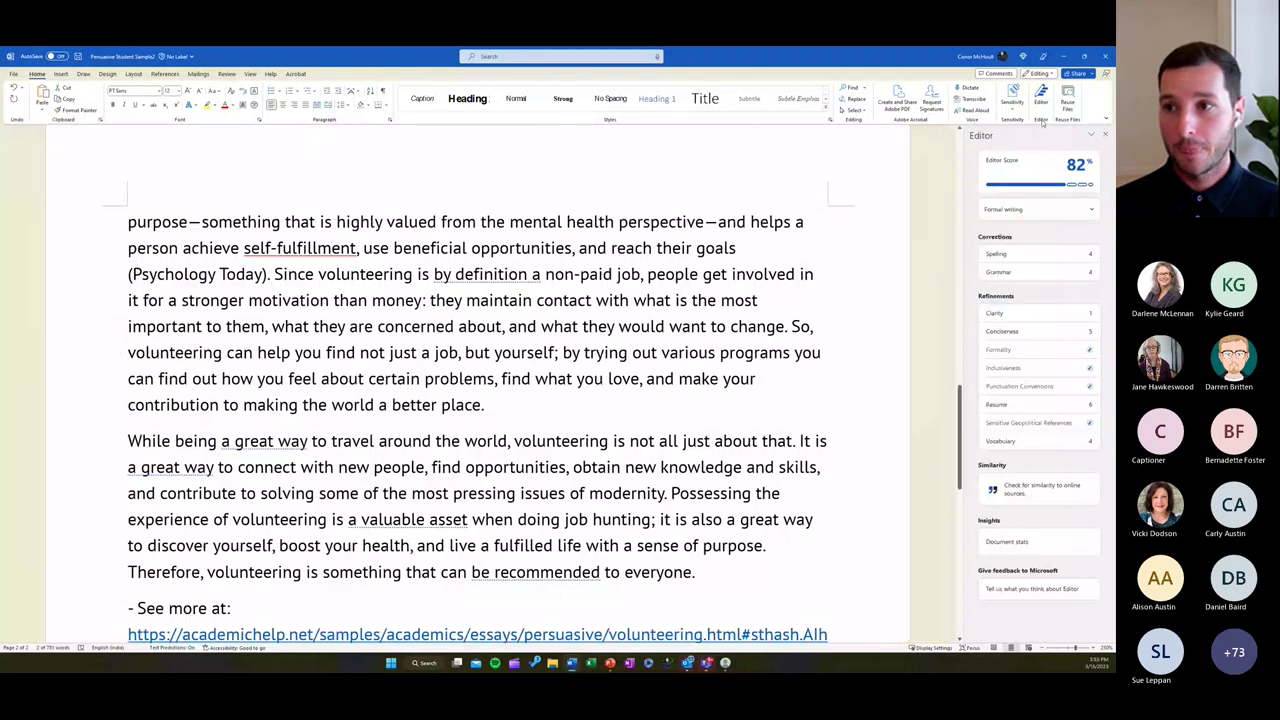
left_click(962, 101)
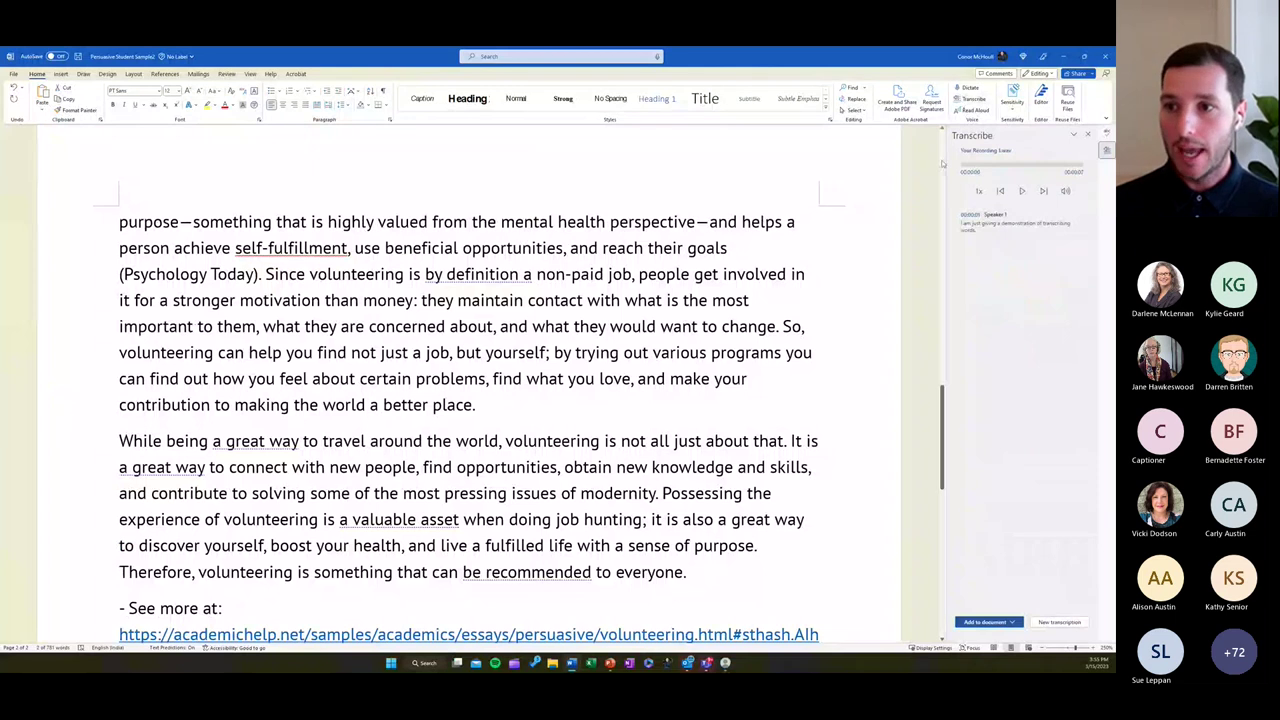
left_click(1016, 624)
left_click(1024, 631)
left_click(970, 105)
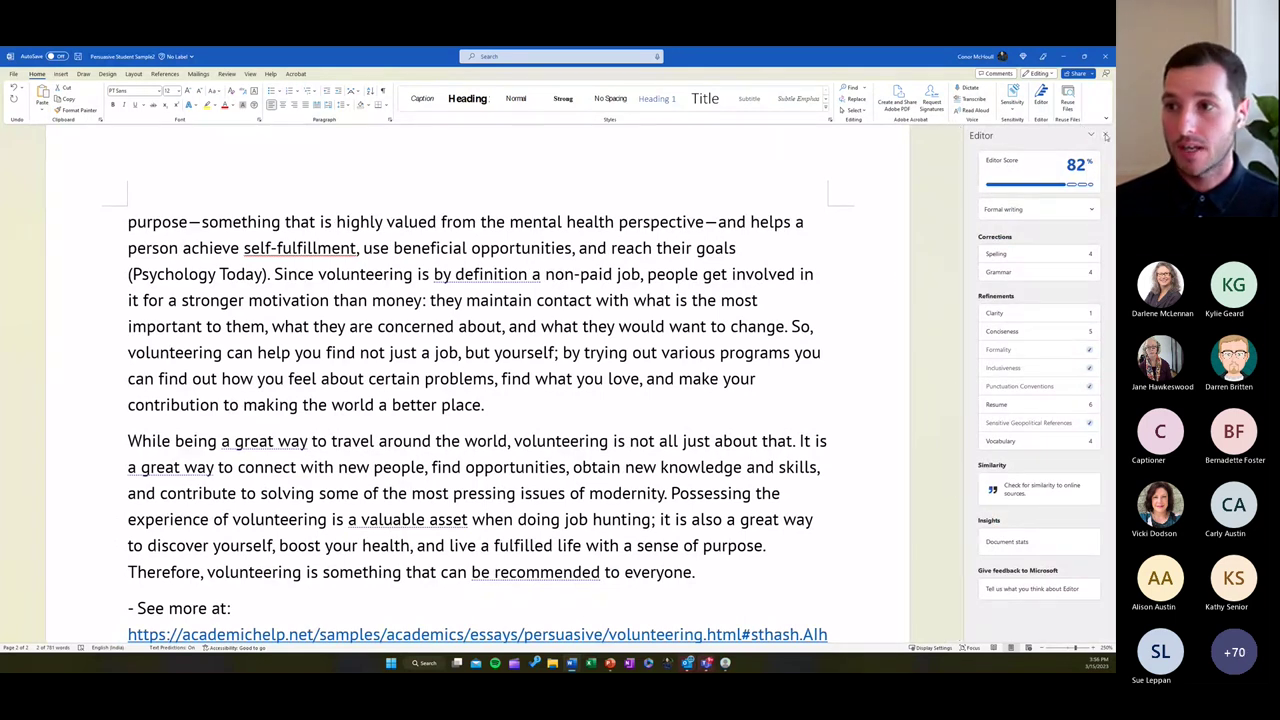
left_click(1105, 135)
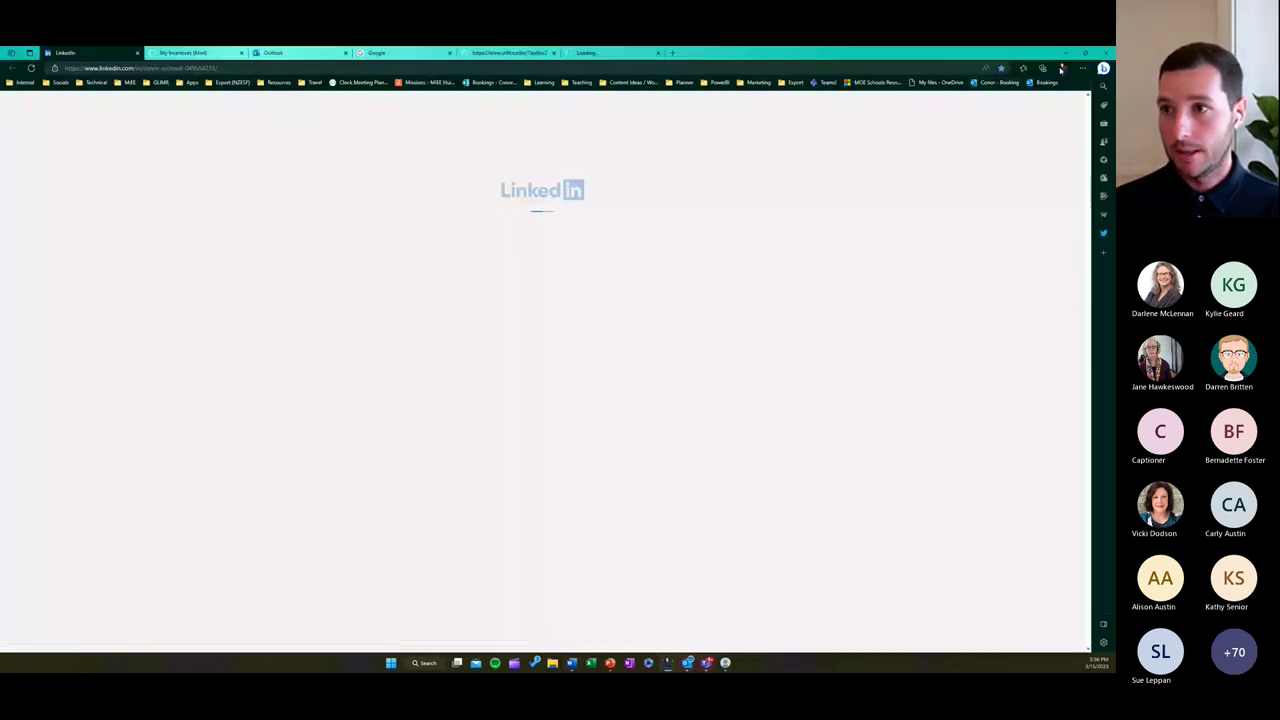
In Edge, switch to the Work 2 profile and open Persuasive Student Sample2 from Microsoft 365 in Word for the web
left_click(1061, 69)
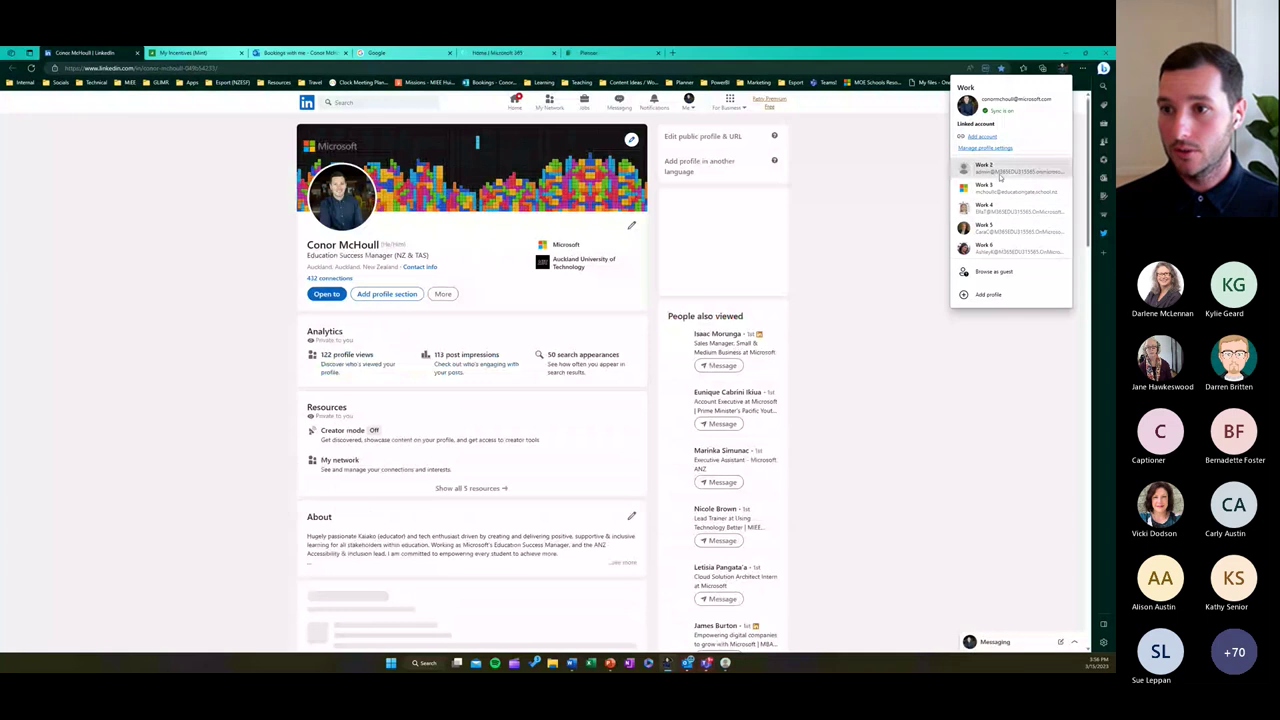
left_click(1000, 168)
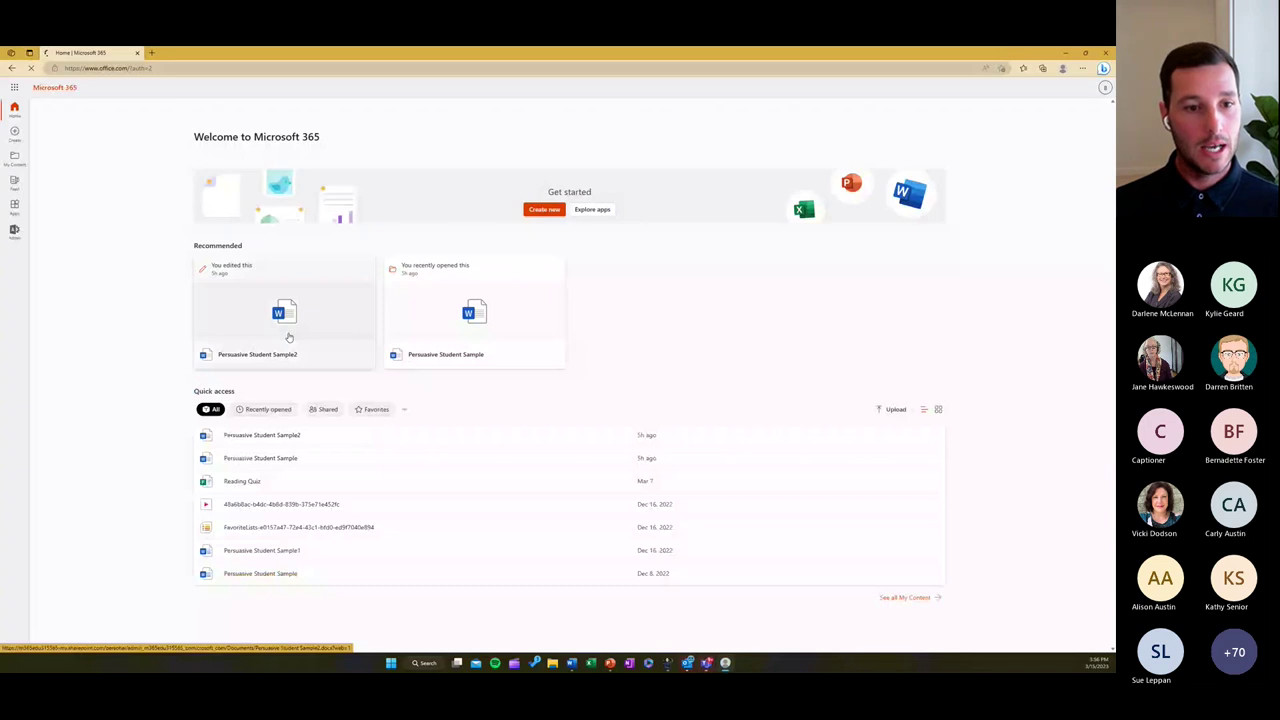
left_click(425, 320)
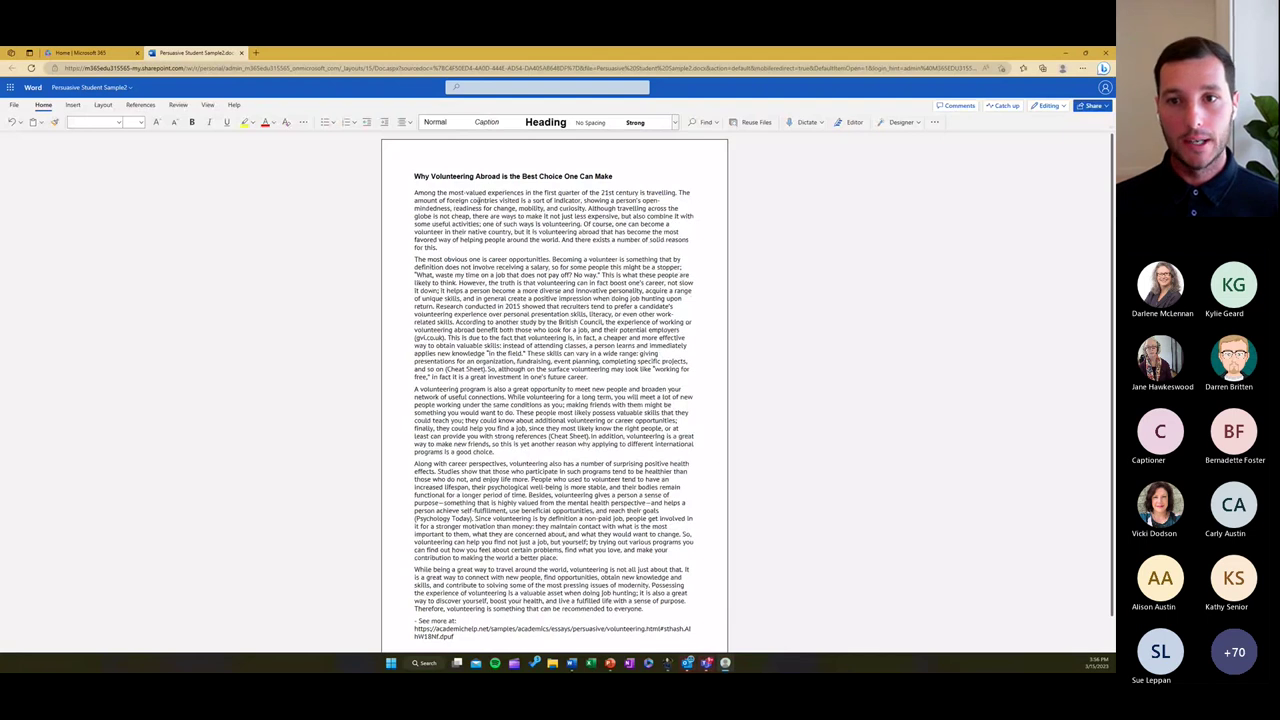
Enlarge the browser page by four zoom levels and show the document's view options
key("ctrl+plus")
key("ctrl+plus")
key("ctrl+plus")
key("ctrl+plus")
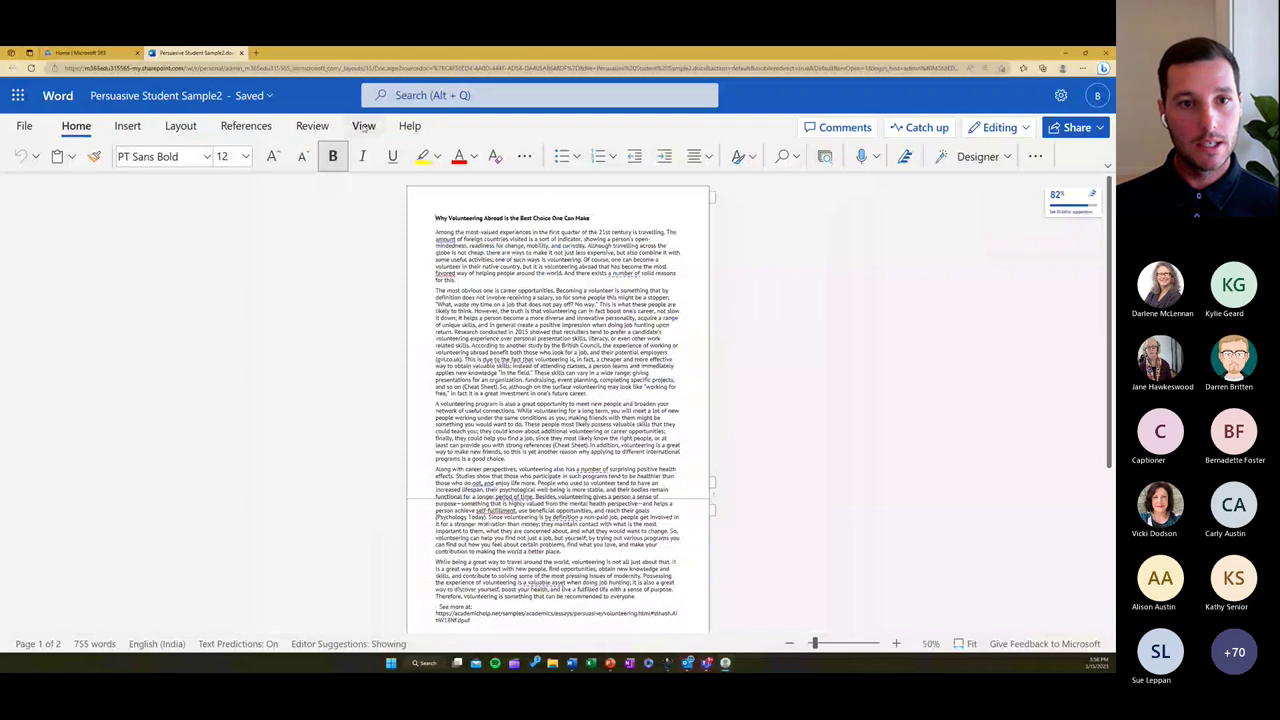
left_click(363, 126)
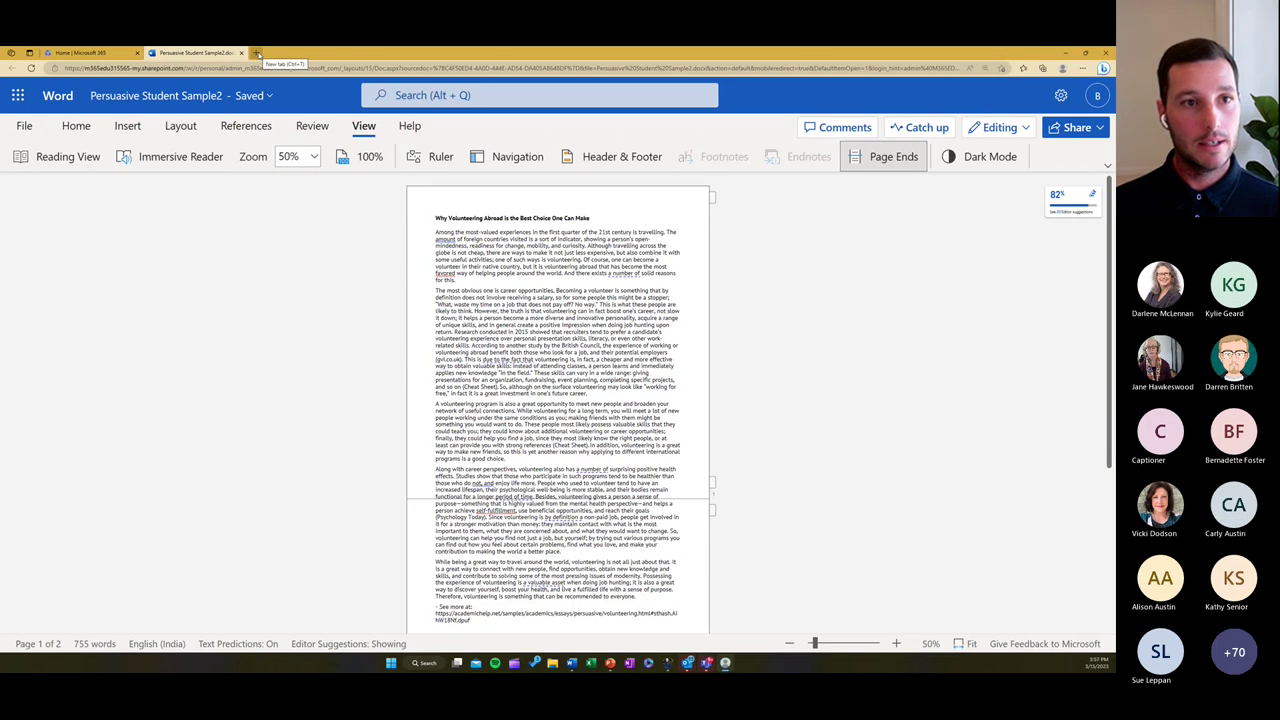
Open Microsoft's accessibility website at aka.ms/accessibility in a new browser tab
left_click(257, 53)
left_click(247, 67)
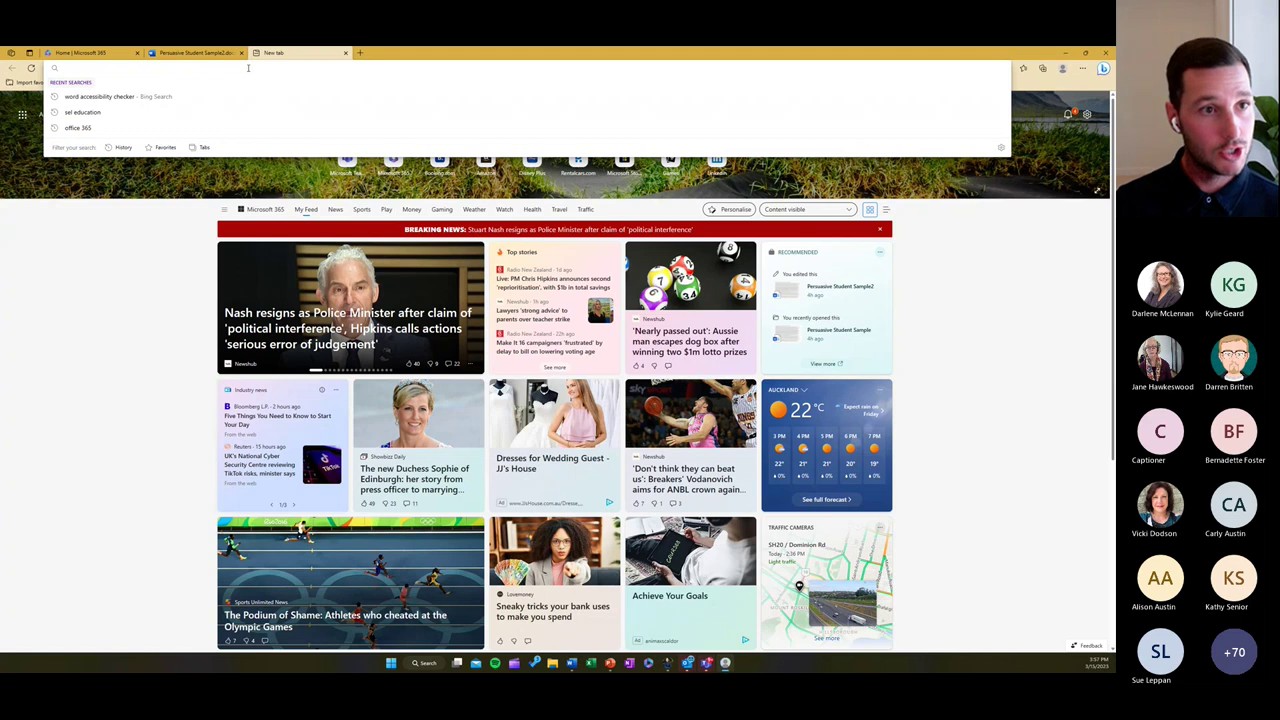
type("aka.ms/acces")
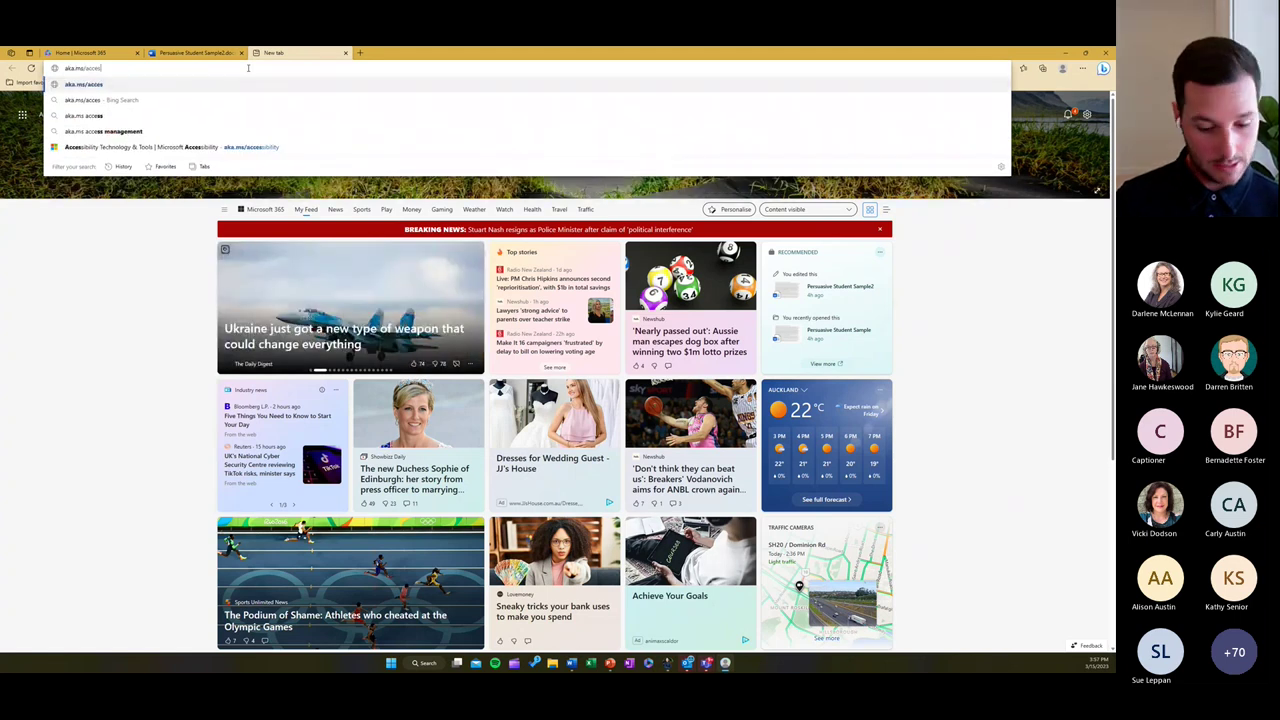
type("sibility")
key("Return")
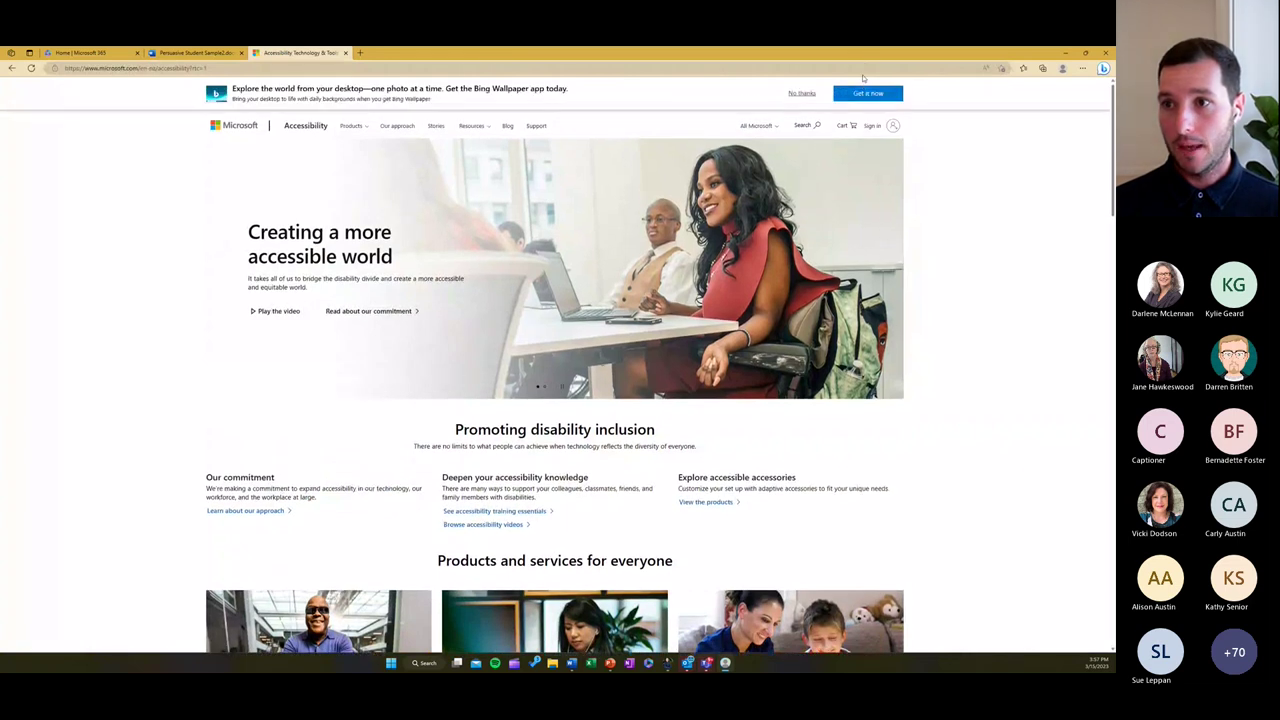
left_click(865, 67)
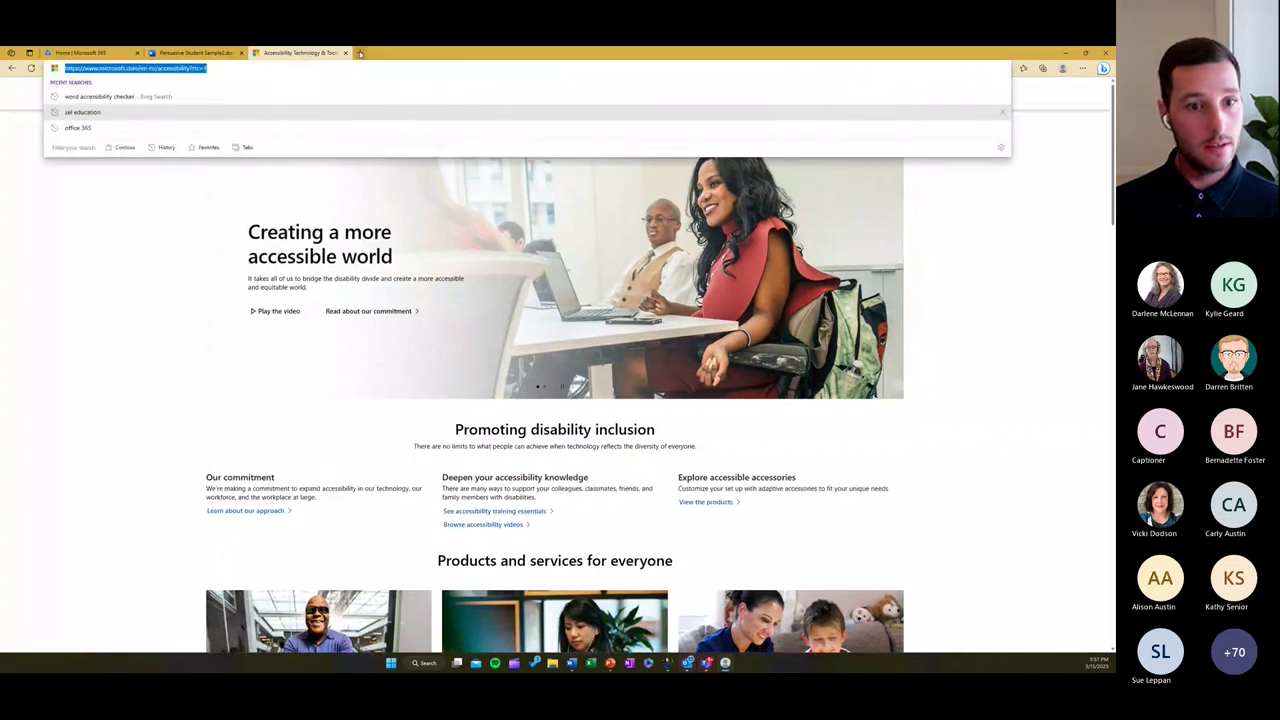
left_click(94, 285)
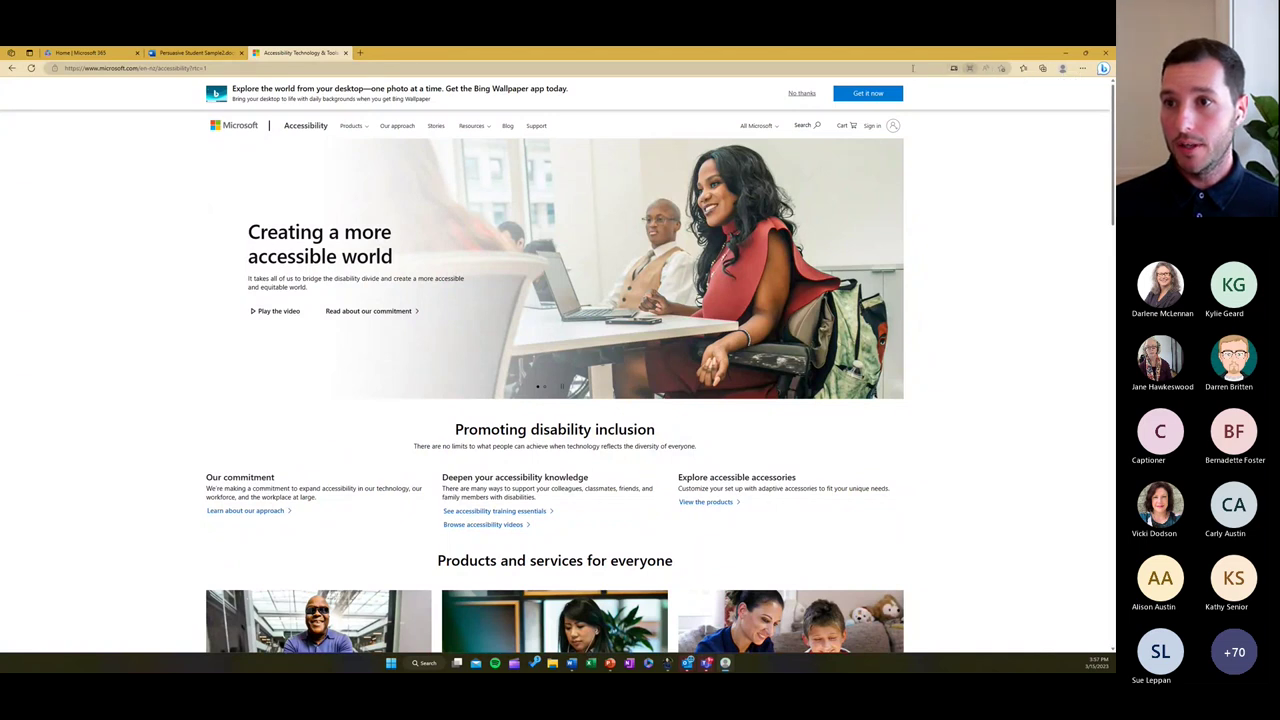
key("ctrl+l")
key("Escape")
Return to the Persuasive Student Sample2 document, open it in Immersive Reader and look at the voice speed and voice selection options
left_click(195, 52)
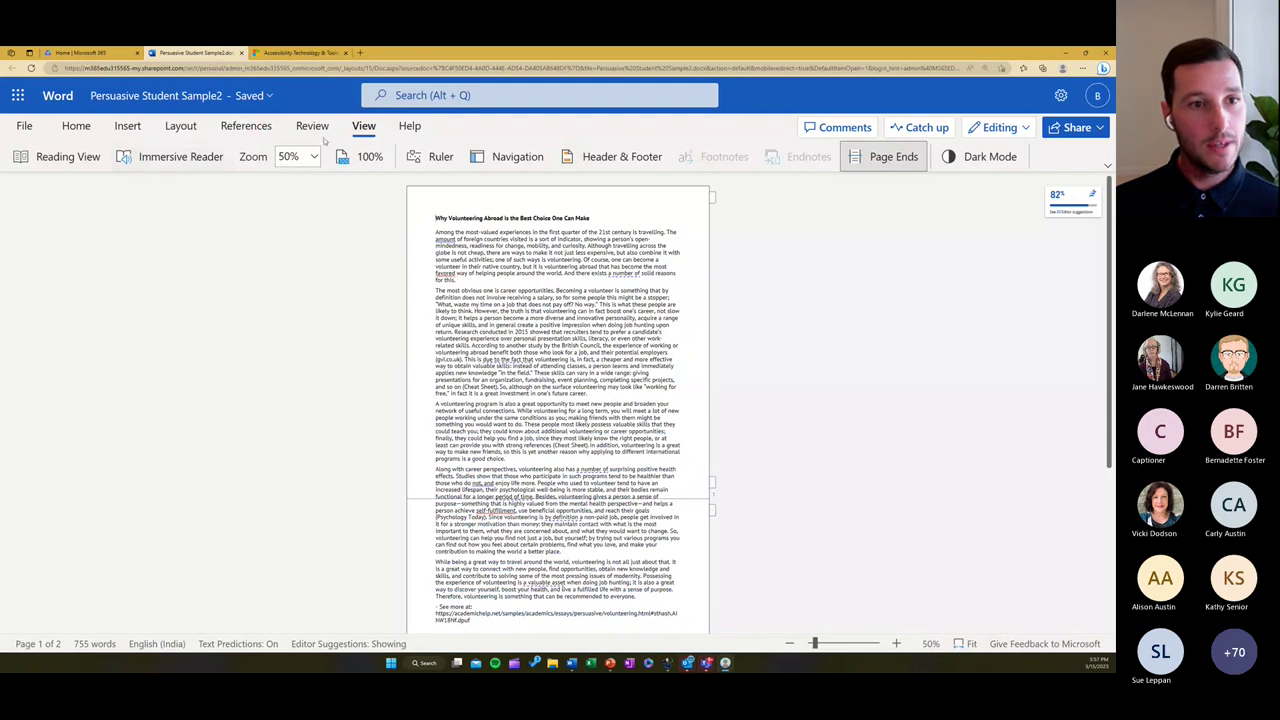
left_click(166, 160)
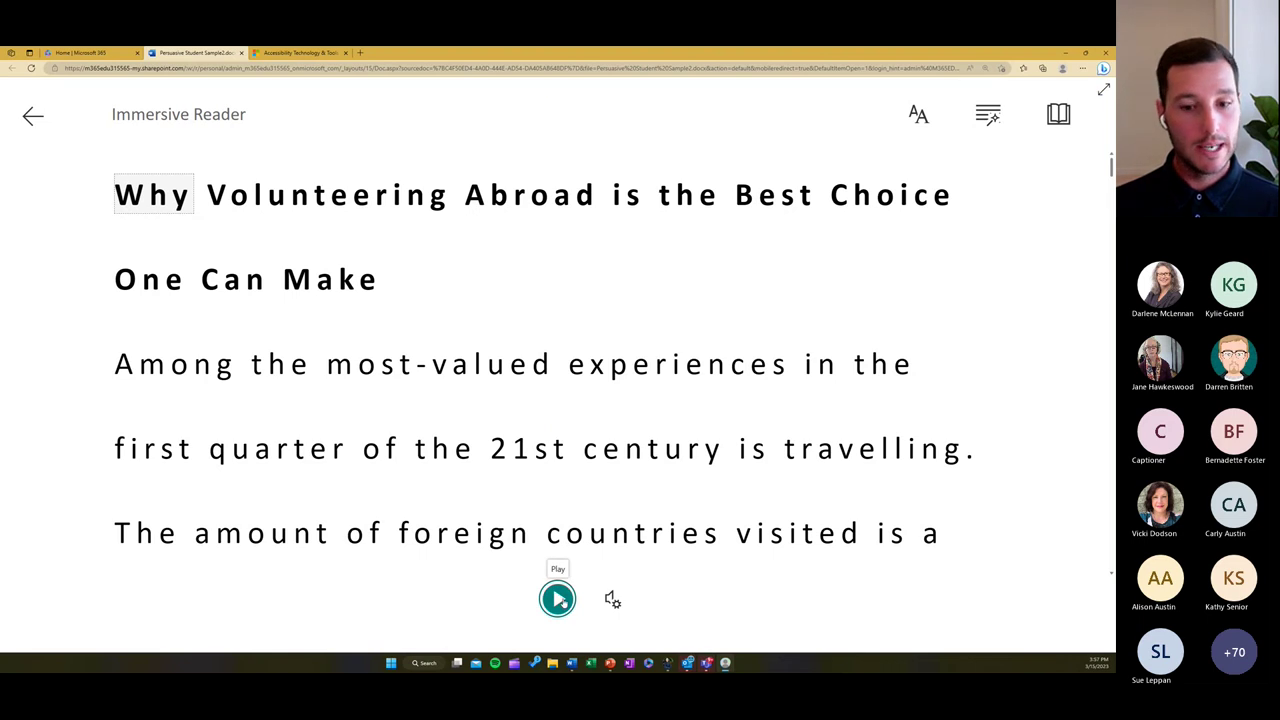
left_click(614, 599)
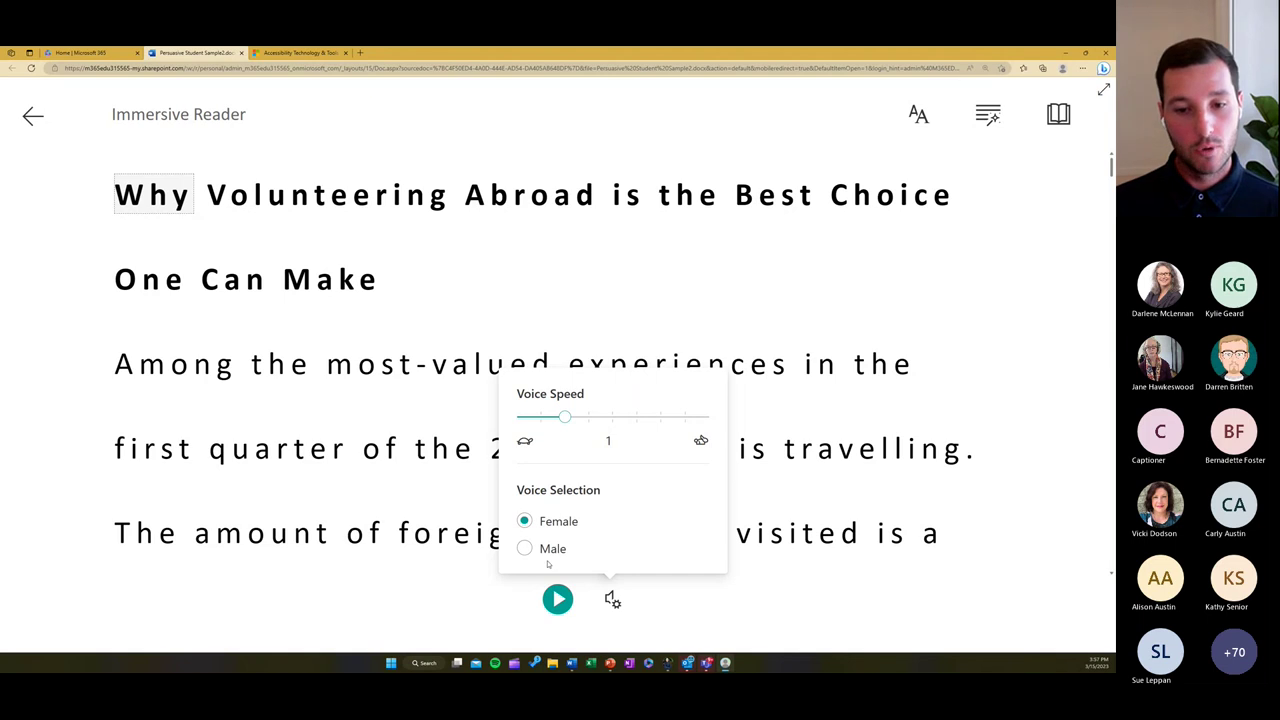
left_click(900, 612)
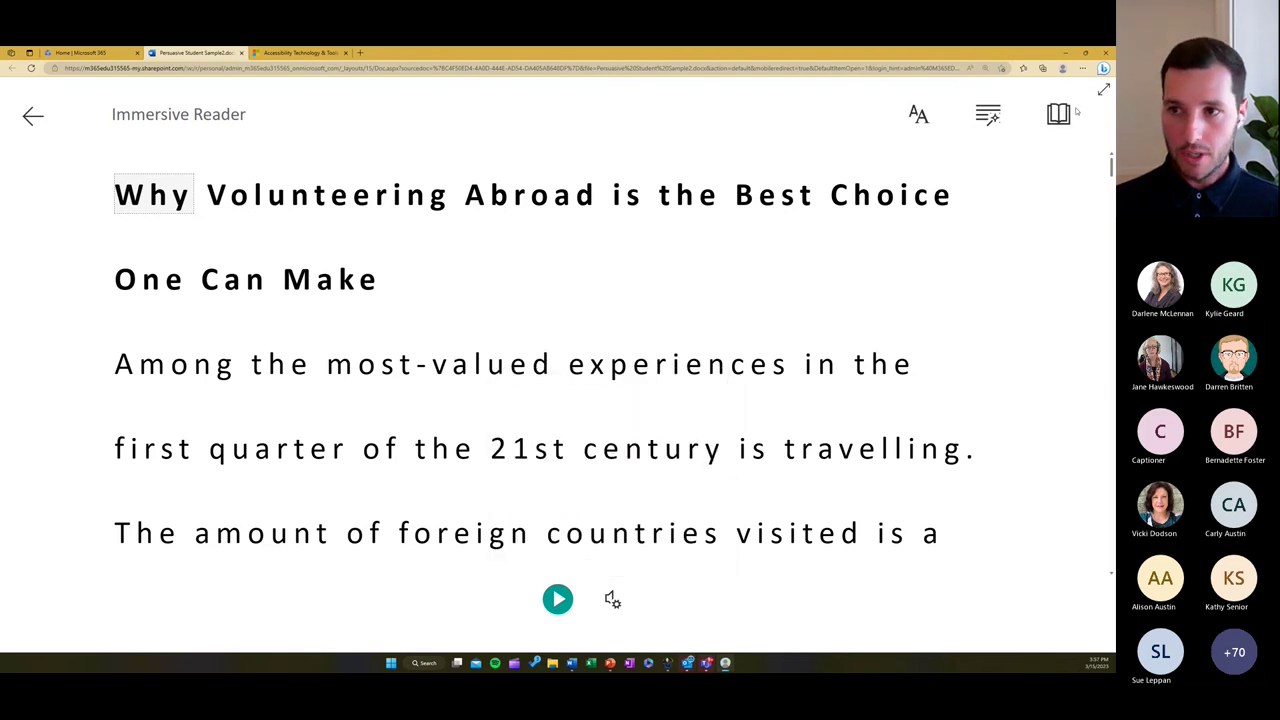
Set Immersive Reader's text size to 28 and turn off increased spacing, comparing the text with the spacing on and off
left_click(918, 114)
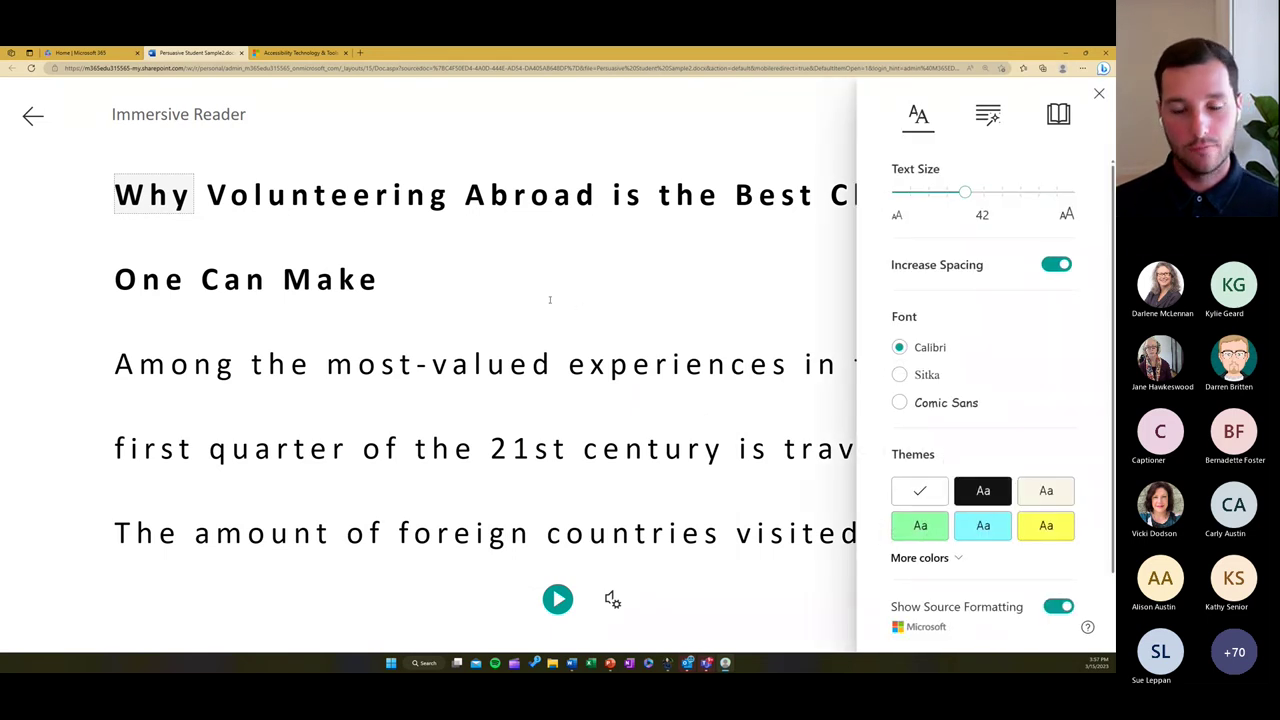
left_click_drag(965, 192, 928, 192)
left_click(1049, 266)
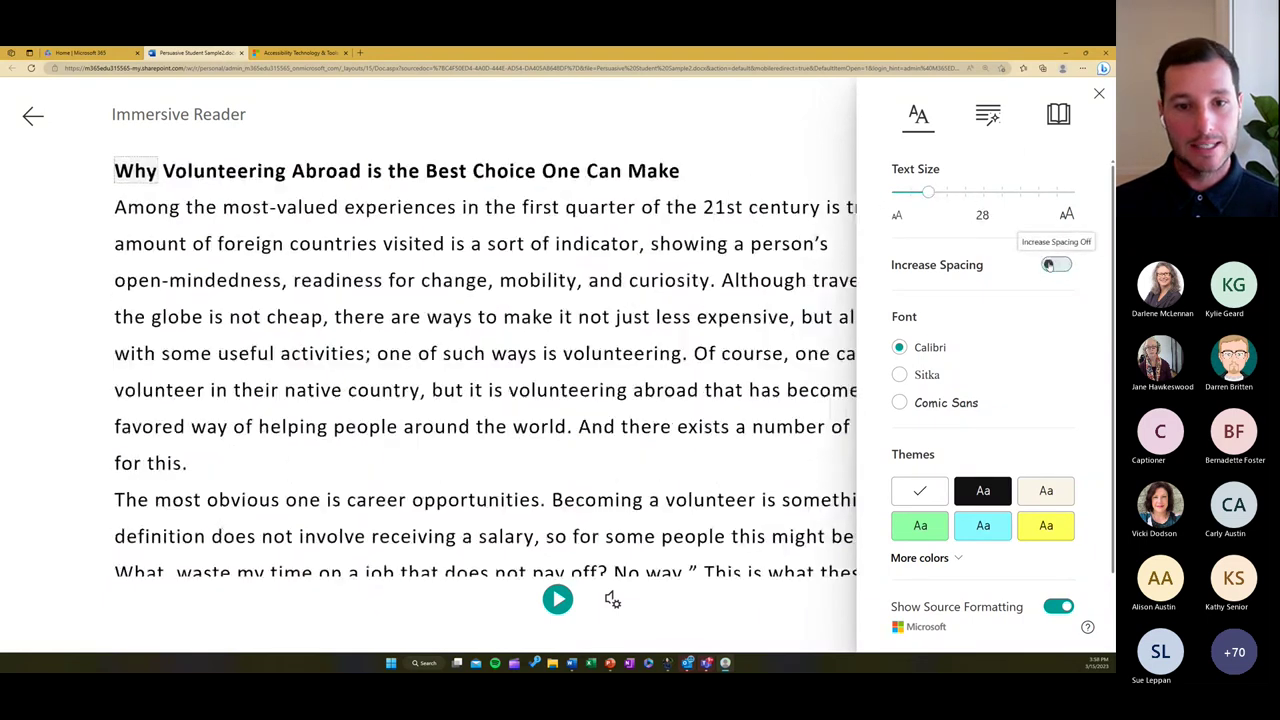
left_click(1049, 265)
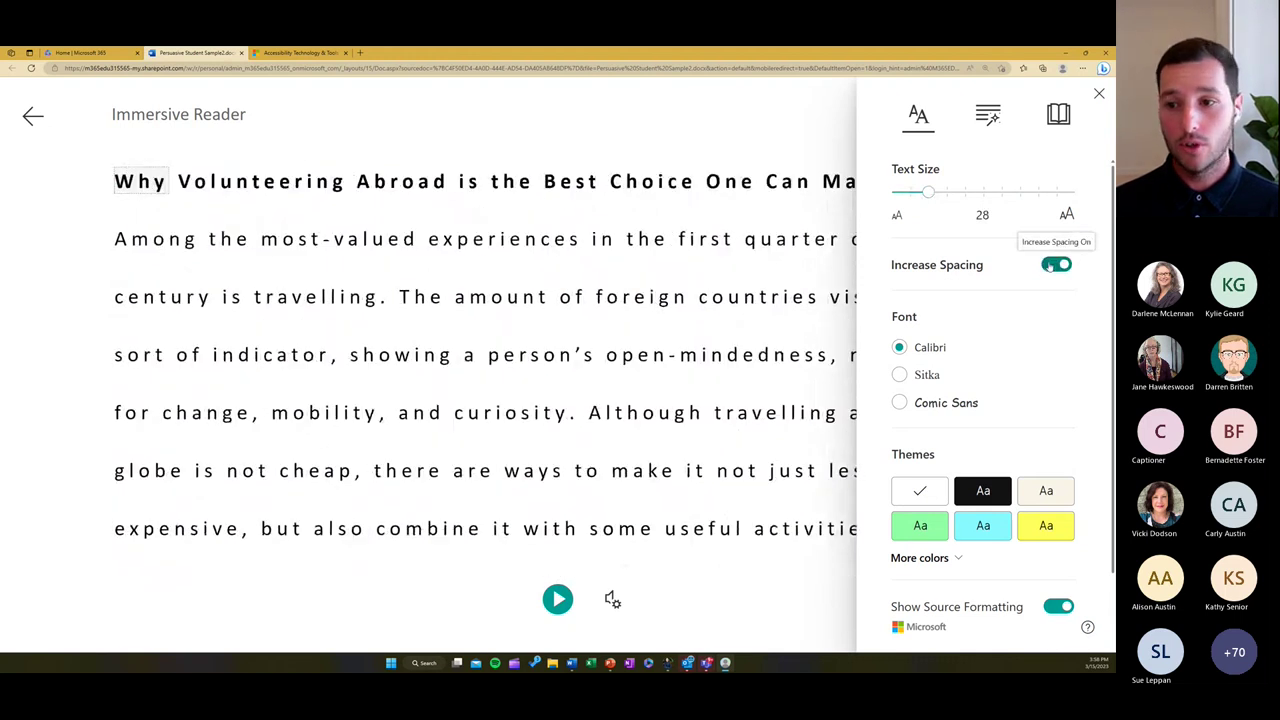
left_click(1049, 266)
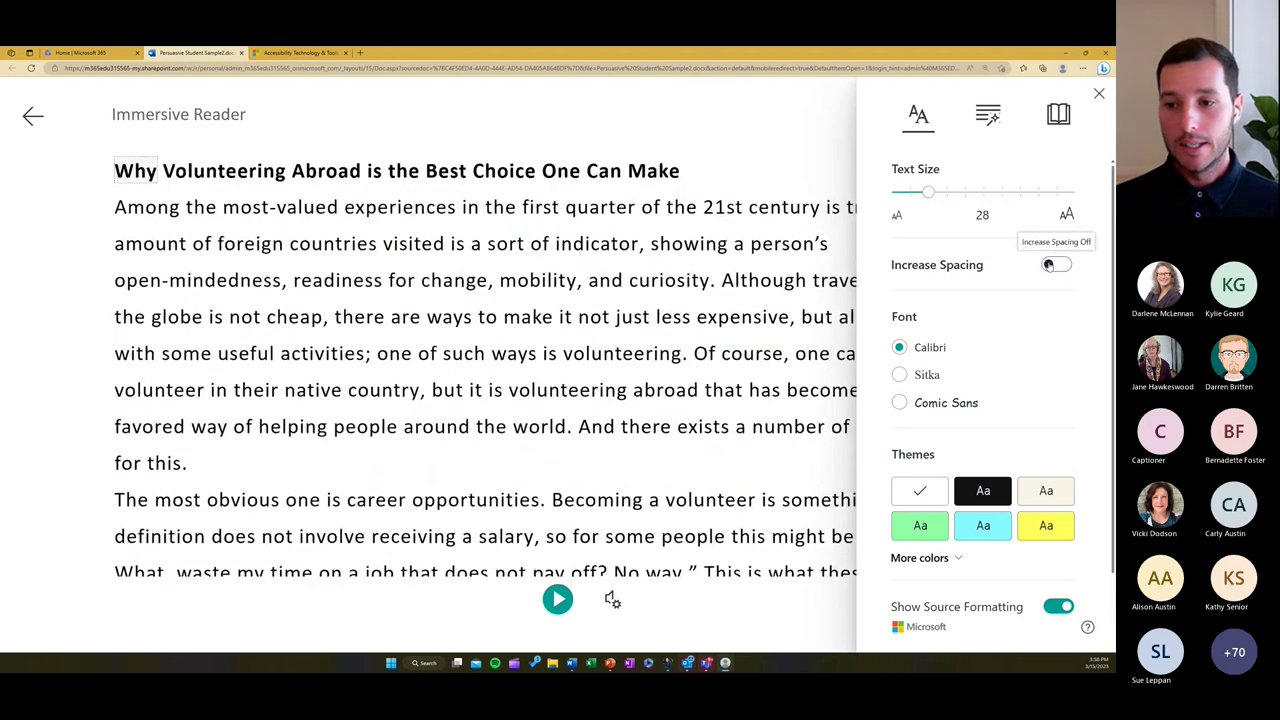
Change the reader's font to Comic Sans and apply the bright blue colour theme, trying the green theme first
left_click(911, 378)
left_click(913, 405)
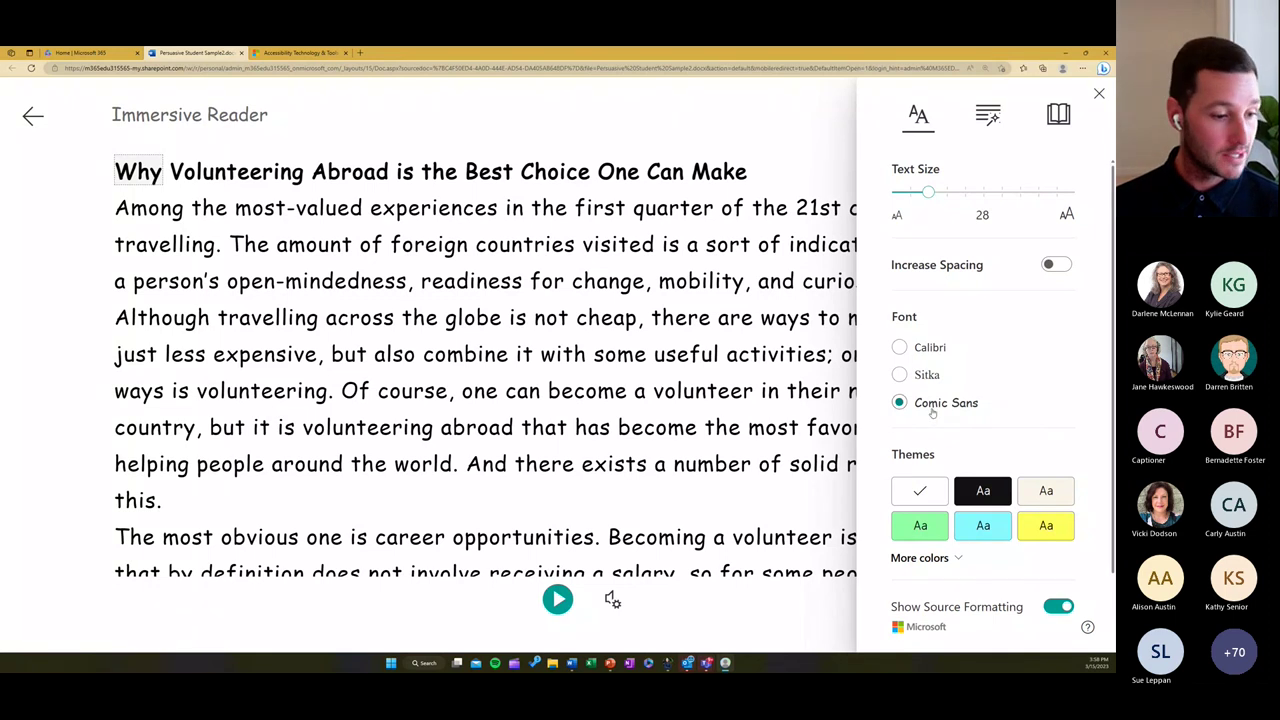
scroll(938, 490, "down", 1)
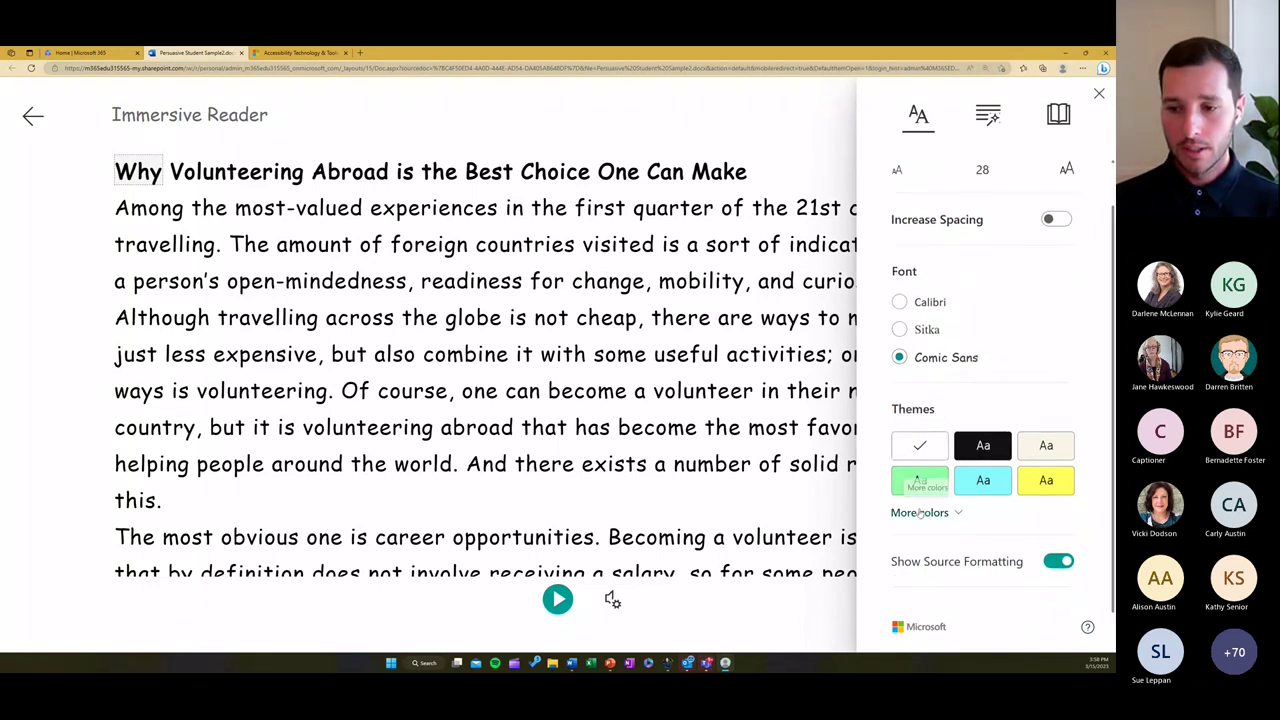
left_click(920, 512)
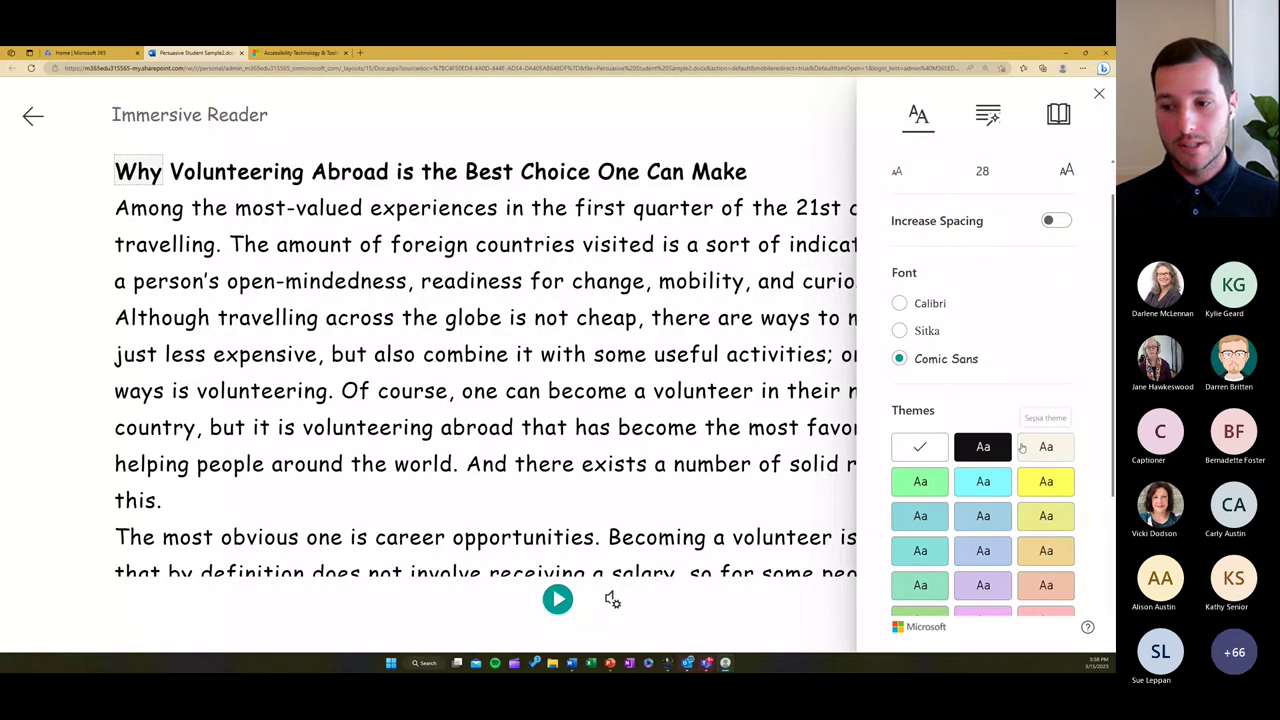
scroll(980, 450, "down", 2)
left_click(920, 383)
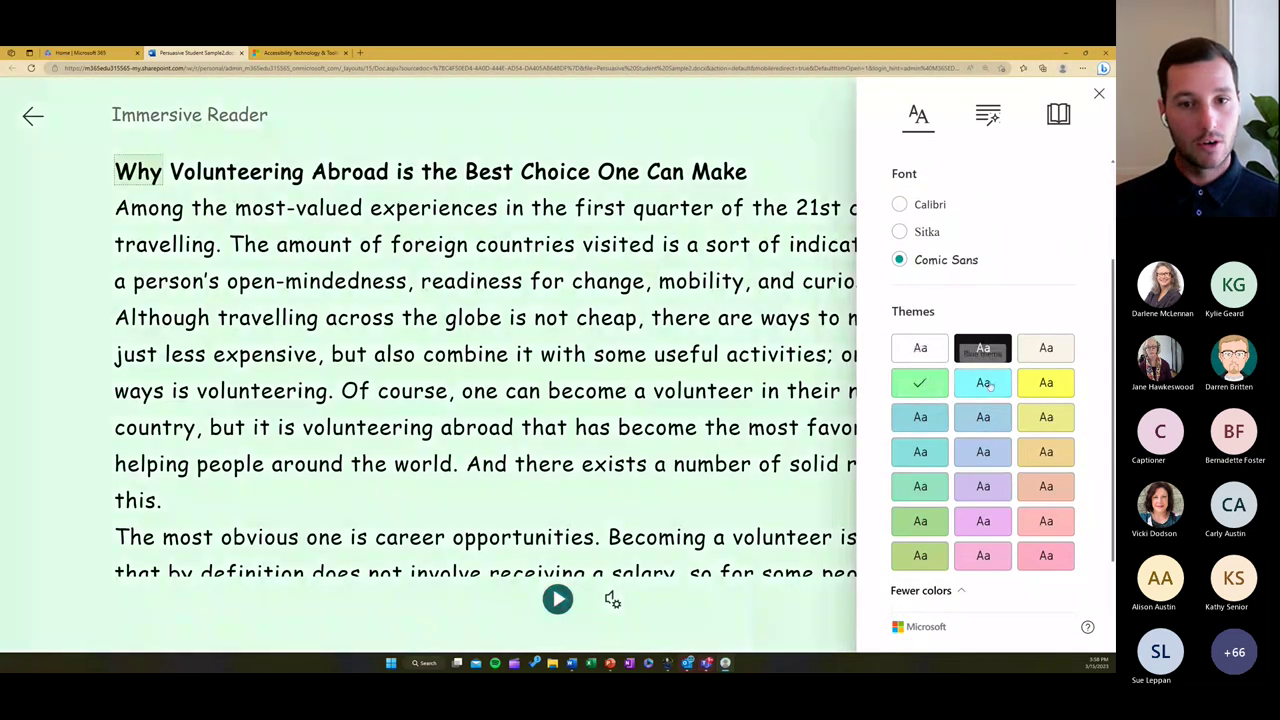
left_click(984, 383)
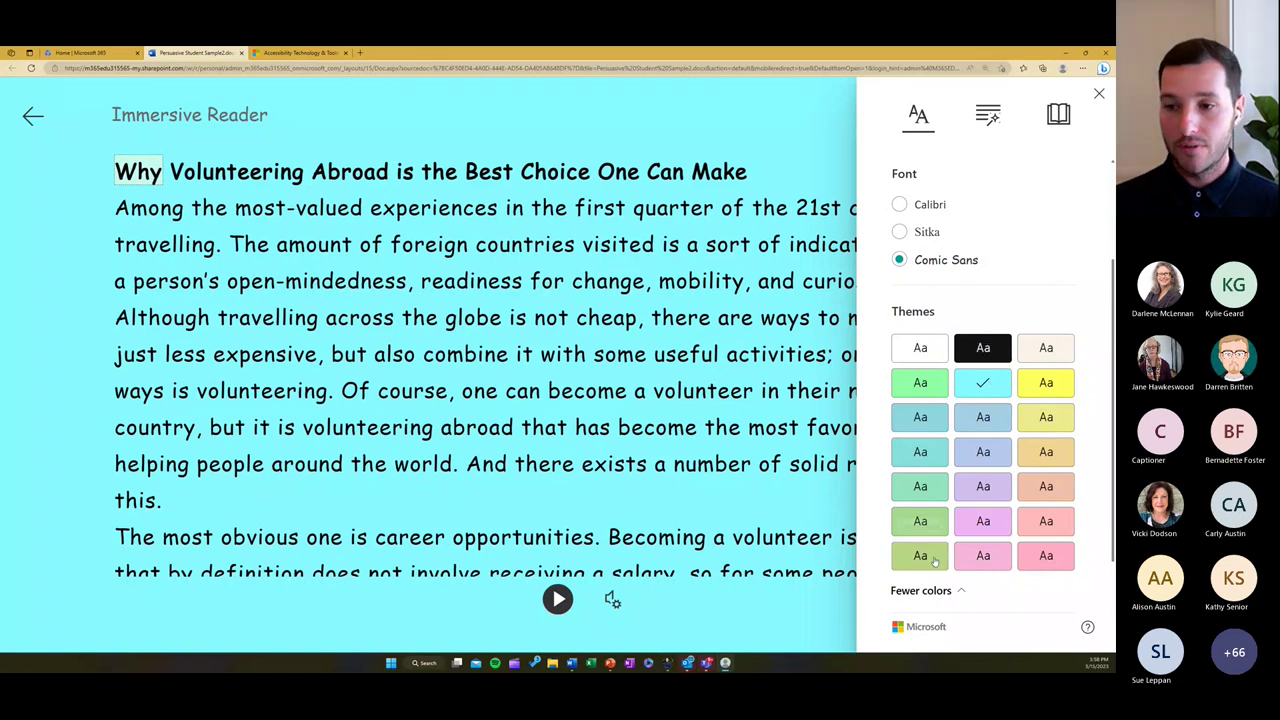
Try syllable splitting briefly, and highlight nouns, verbs, adjectives and adverbs with their labels shown
left_click(987, 116)
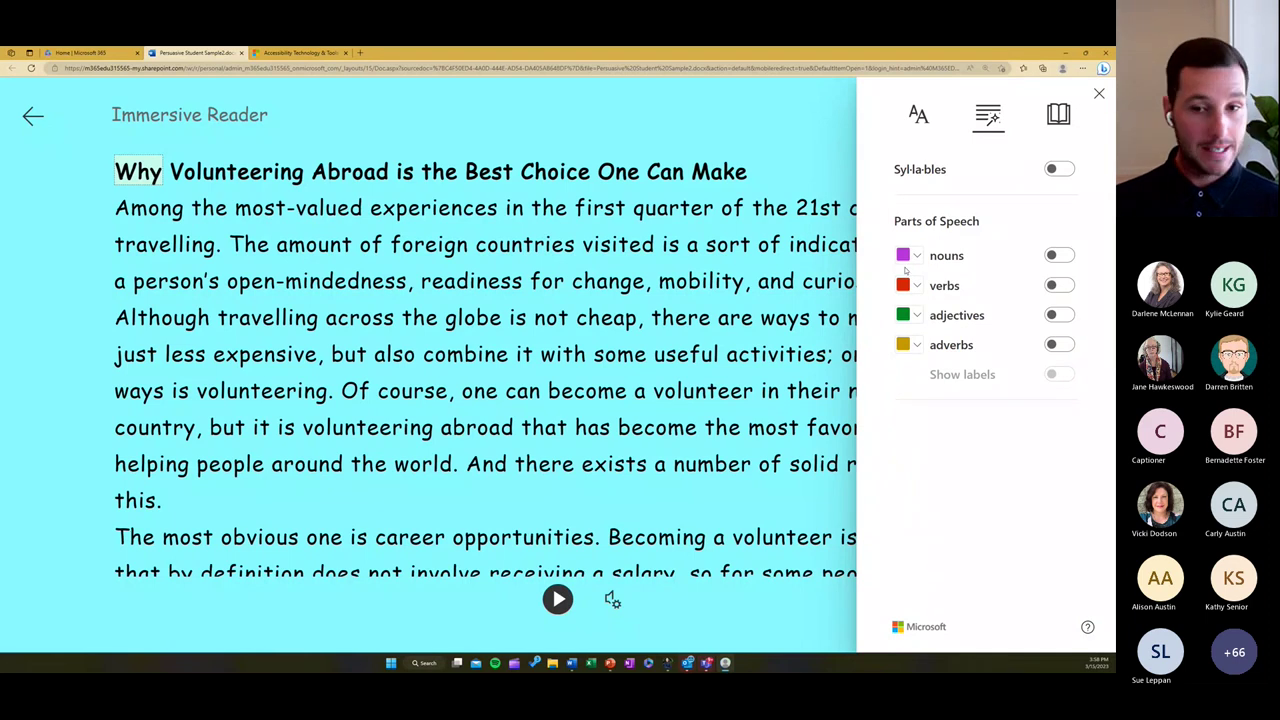
left_click(1052, 170)
left_click(1052, 170)
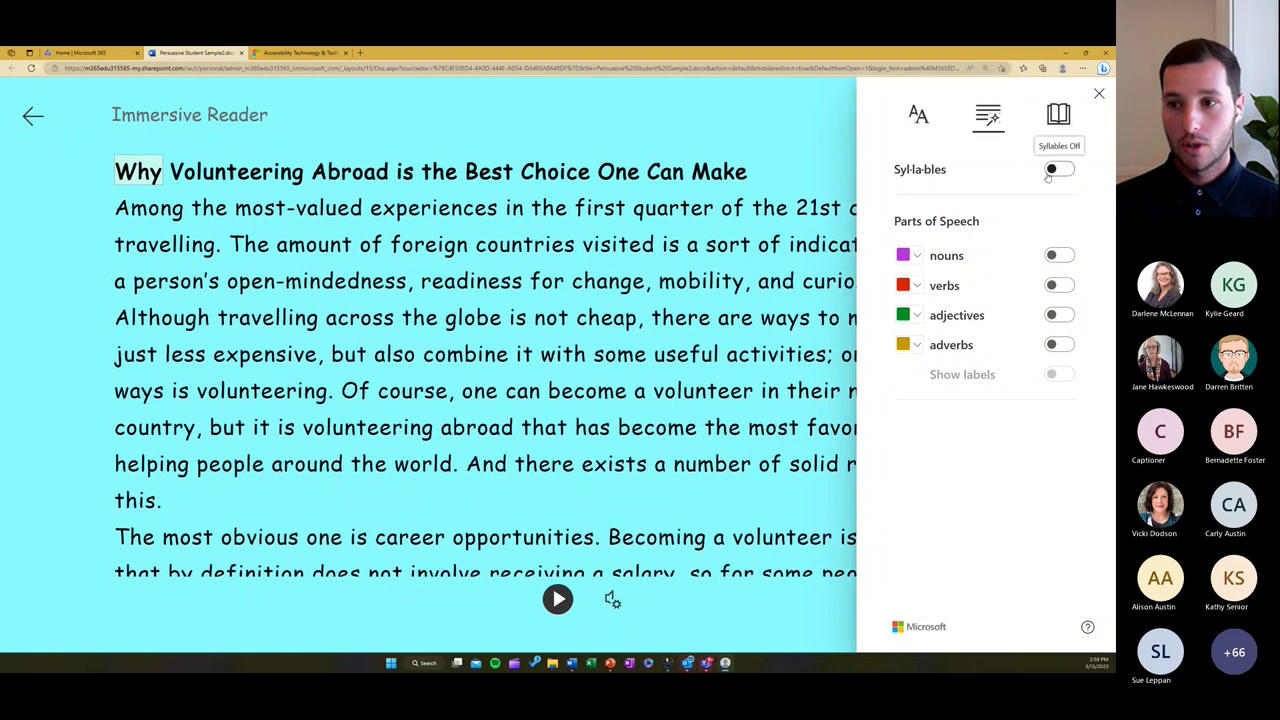
left_click(1056, 256)
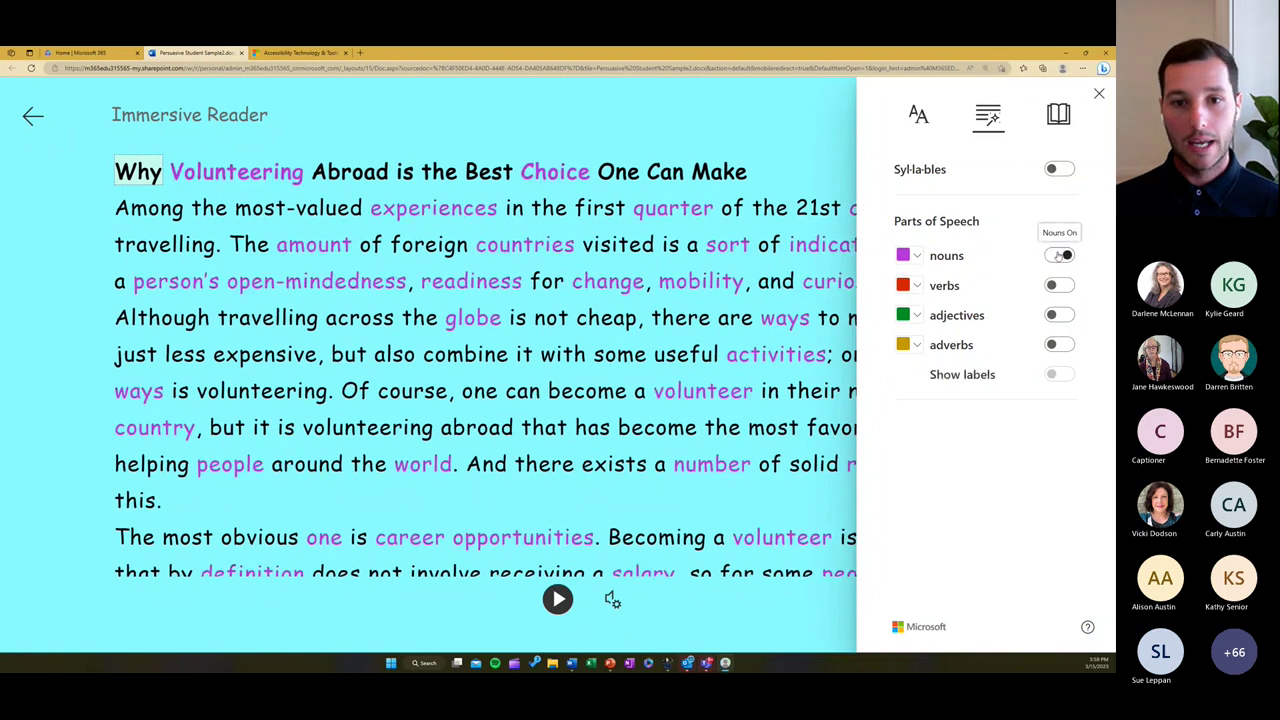
left_click(1052, 286)
left_click(1052, 315)
left_click(1052, 345)
left_click(1052, 375)
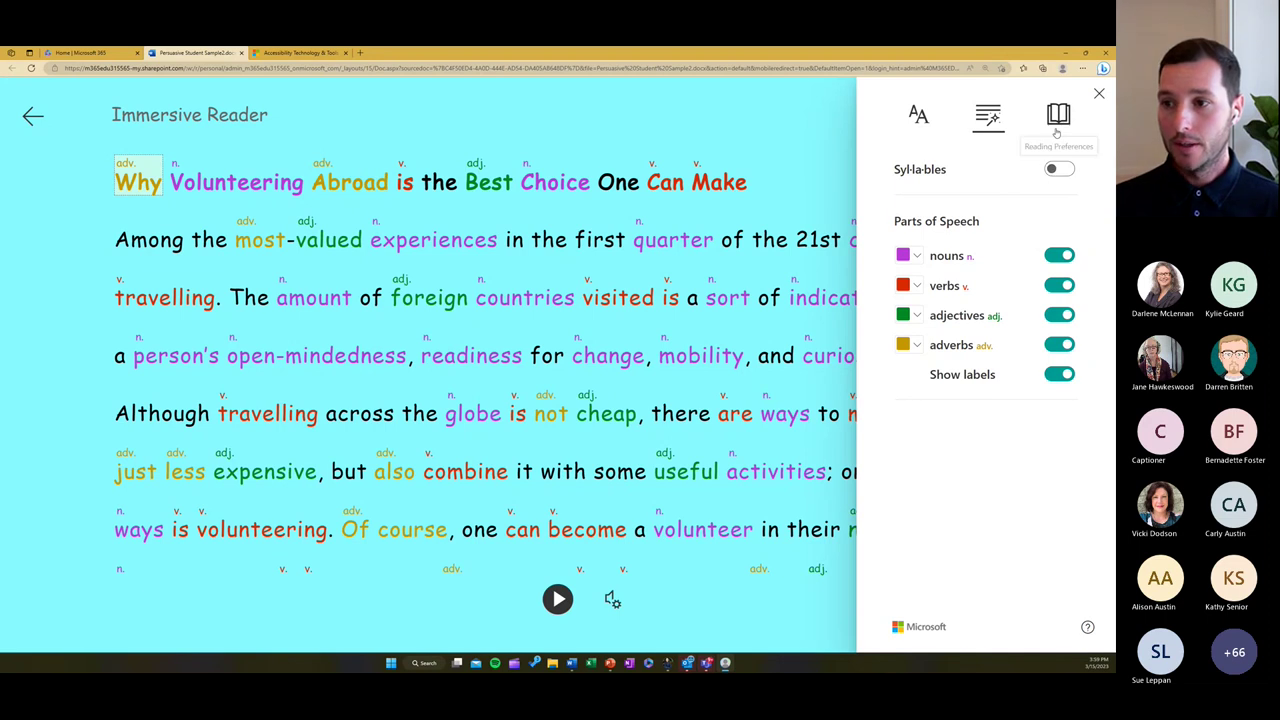
Turn off the part-of-speech labels and the highlighting of adverbs, adjectives, nouns and verbs
left_click(1059, 374)
left_click(1063, 345)
left_click(1060, 315)
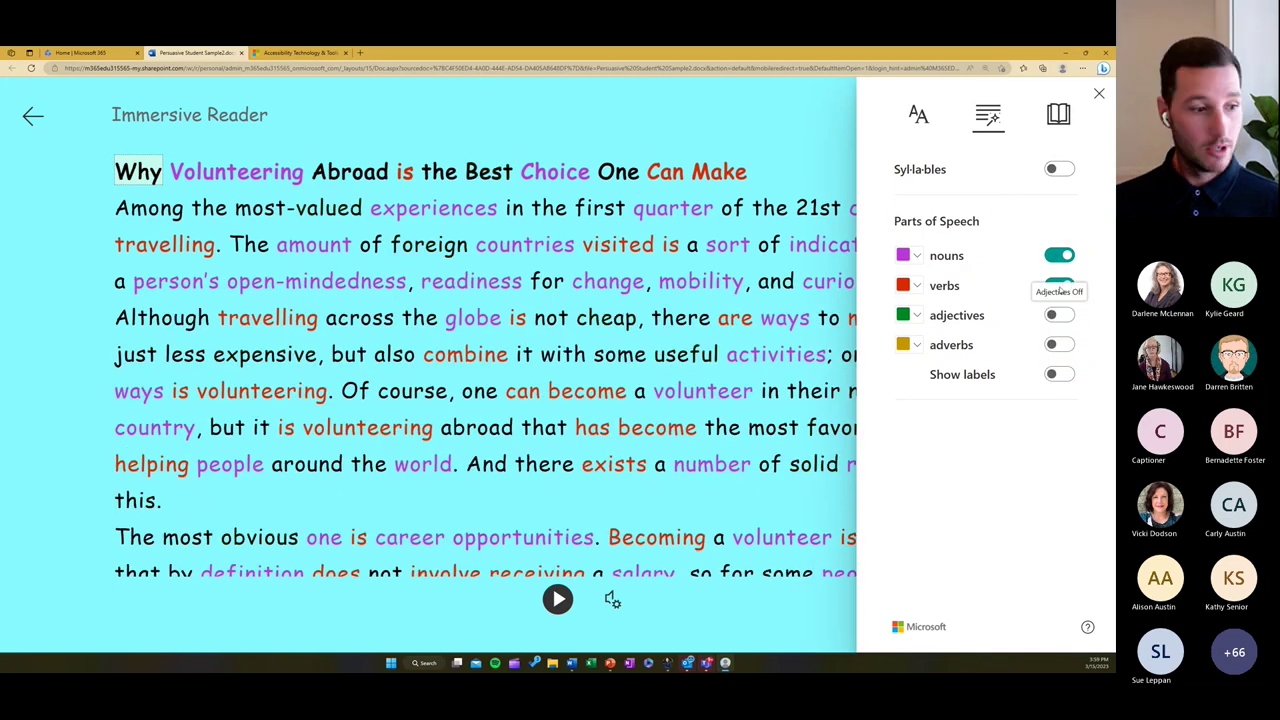
left_click(1059, 256)
left_click(1058, 286)
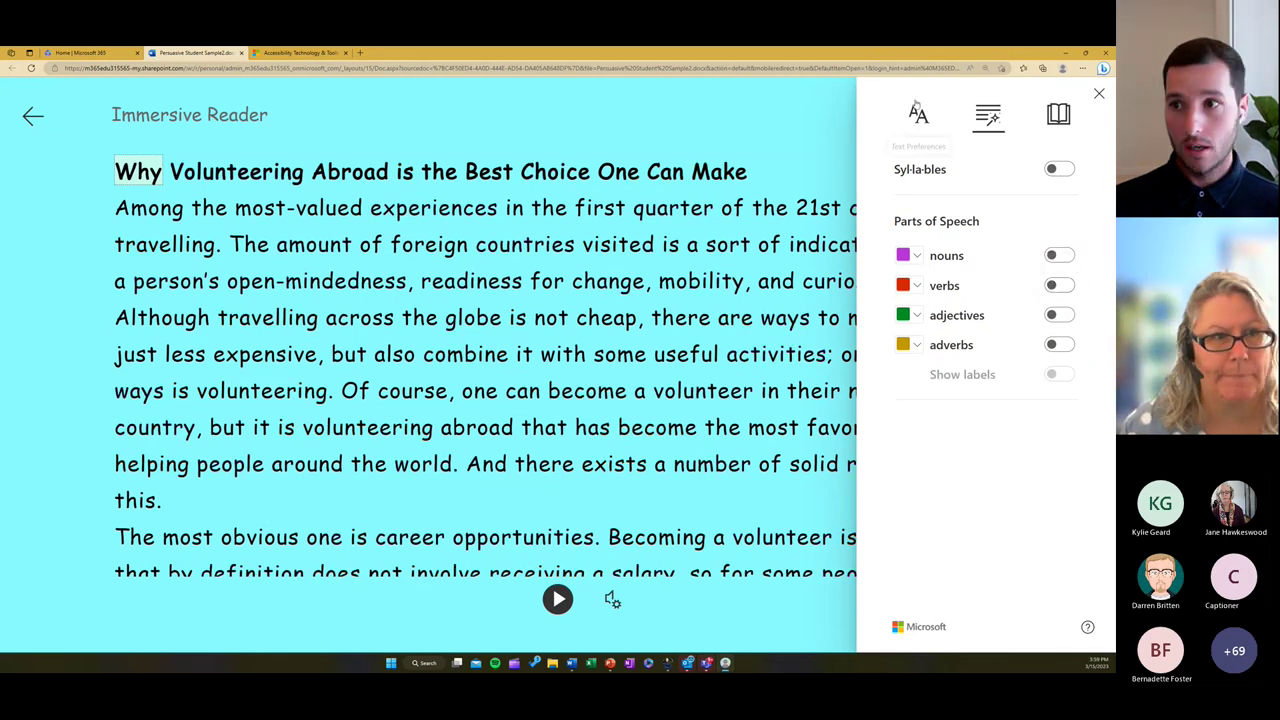
Turn on one-line Line Focus, comparing it with the three-line and five-line options, and play the title aloud briefly
left_click(1058, 114)
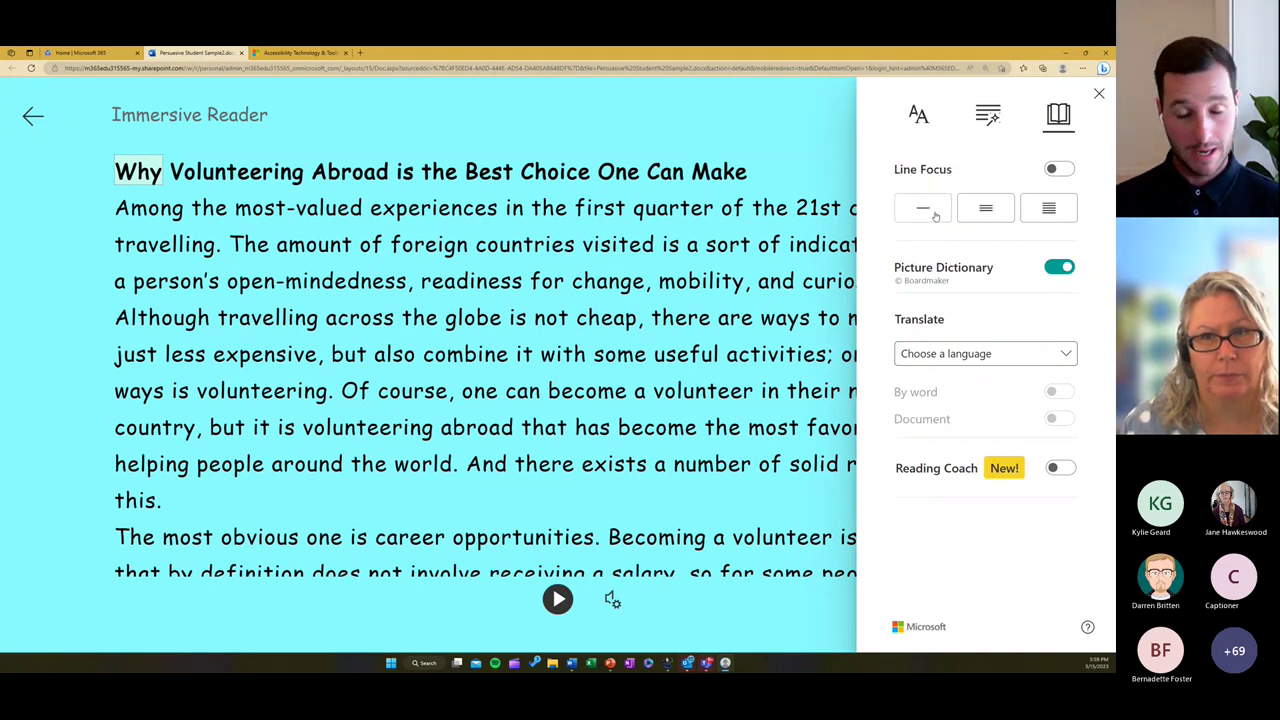
left_click(934, 212)
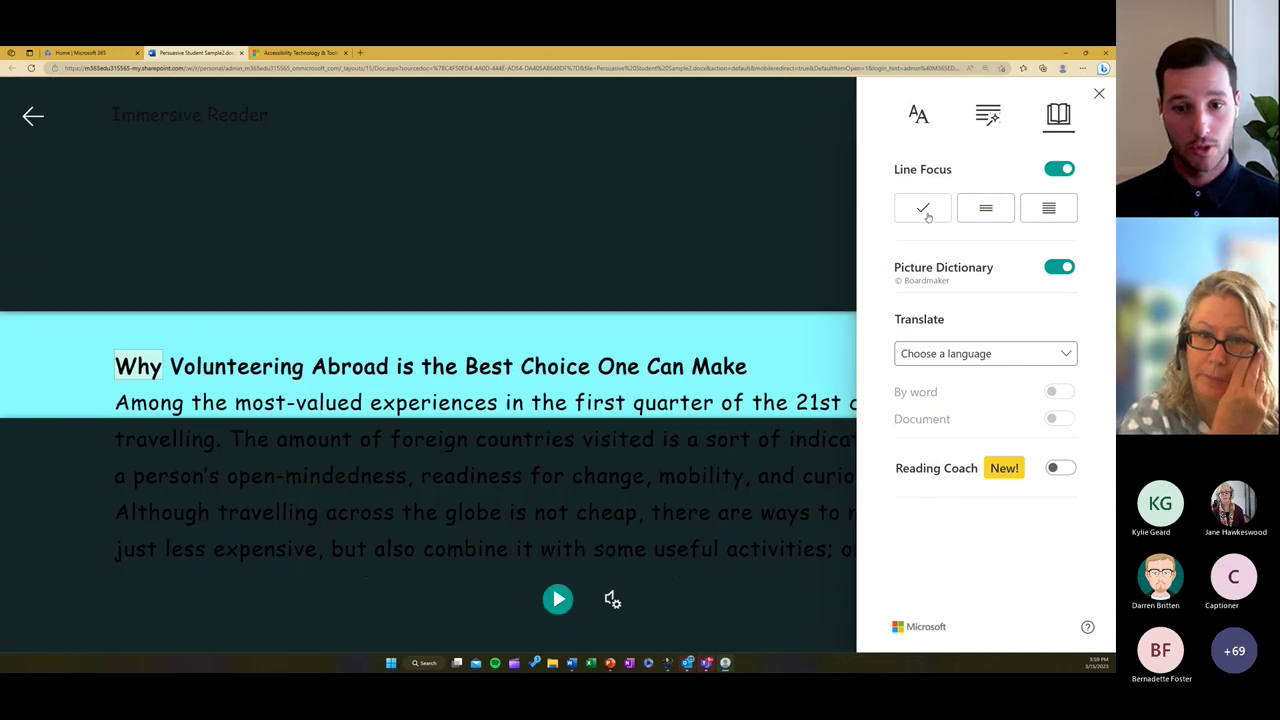
left_click(988, 212)
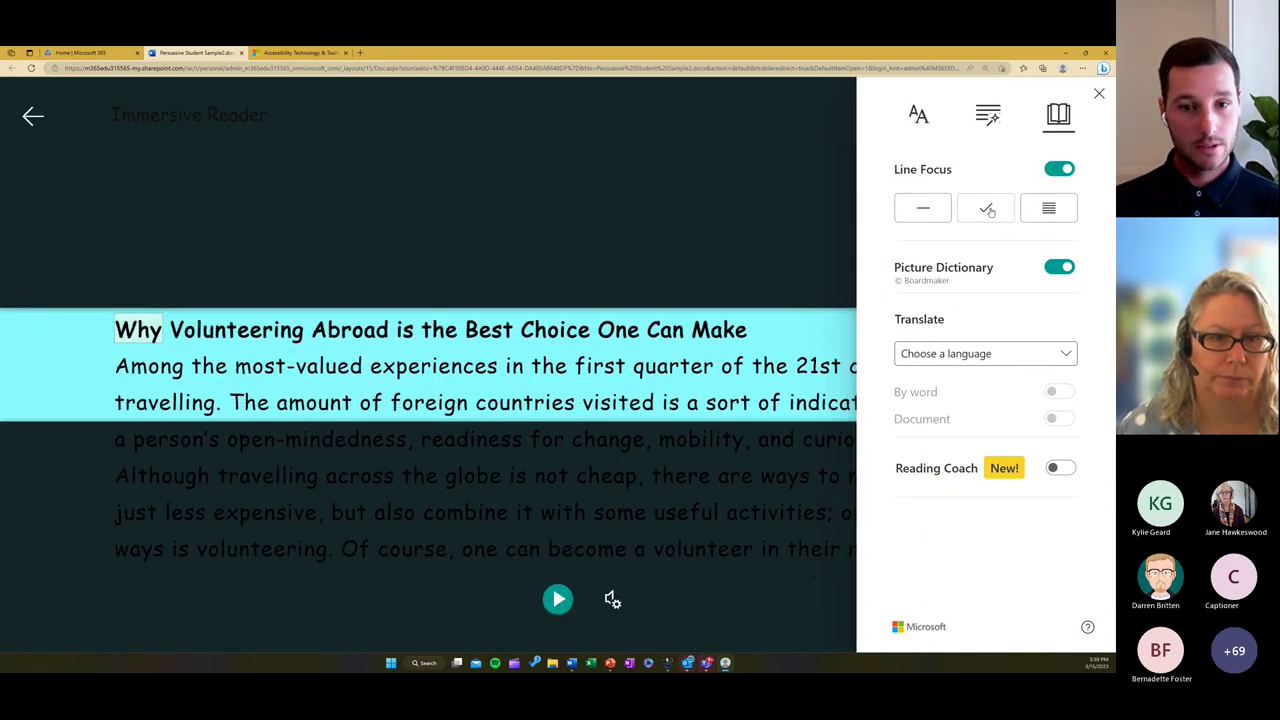
left_click(1040, 213)
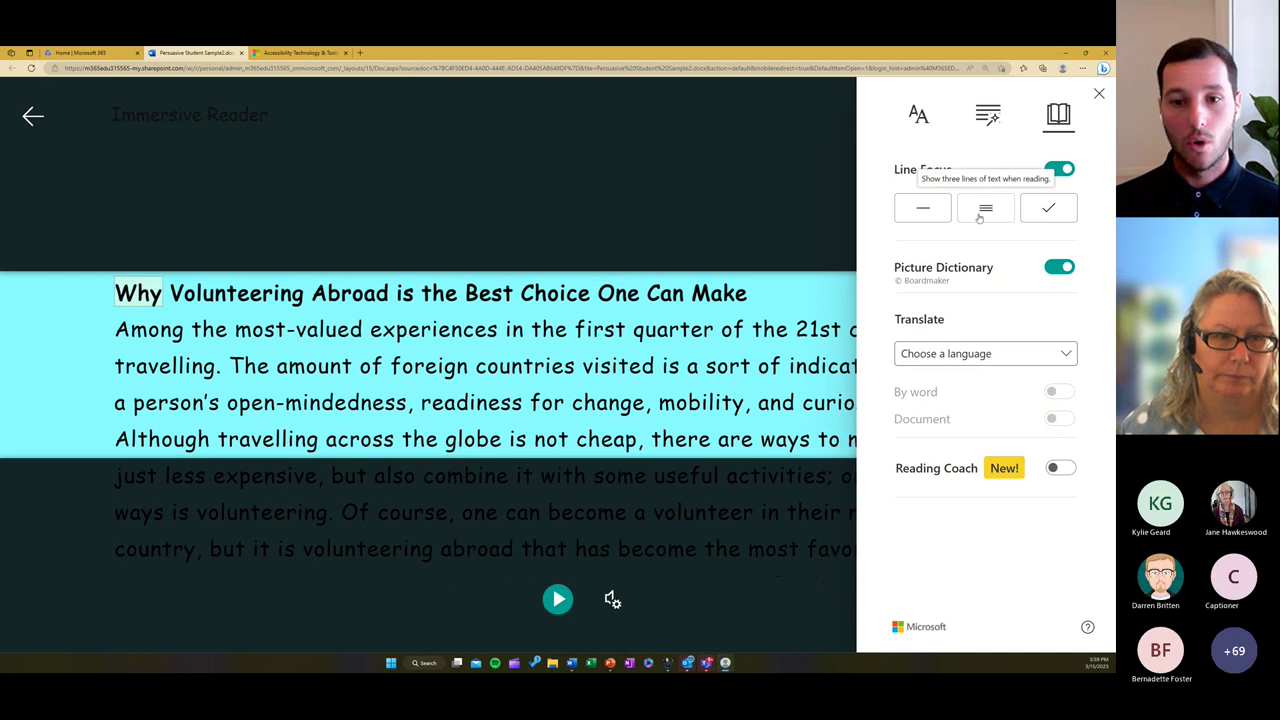
left_click(986, 208)
left_click(920, 214)
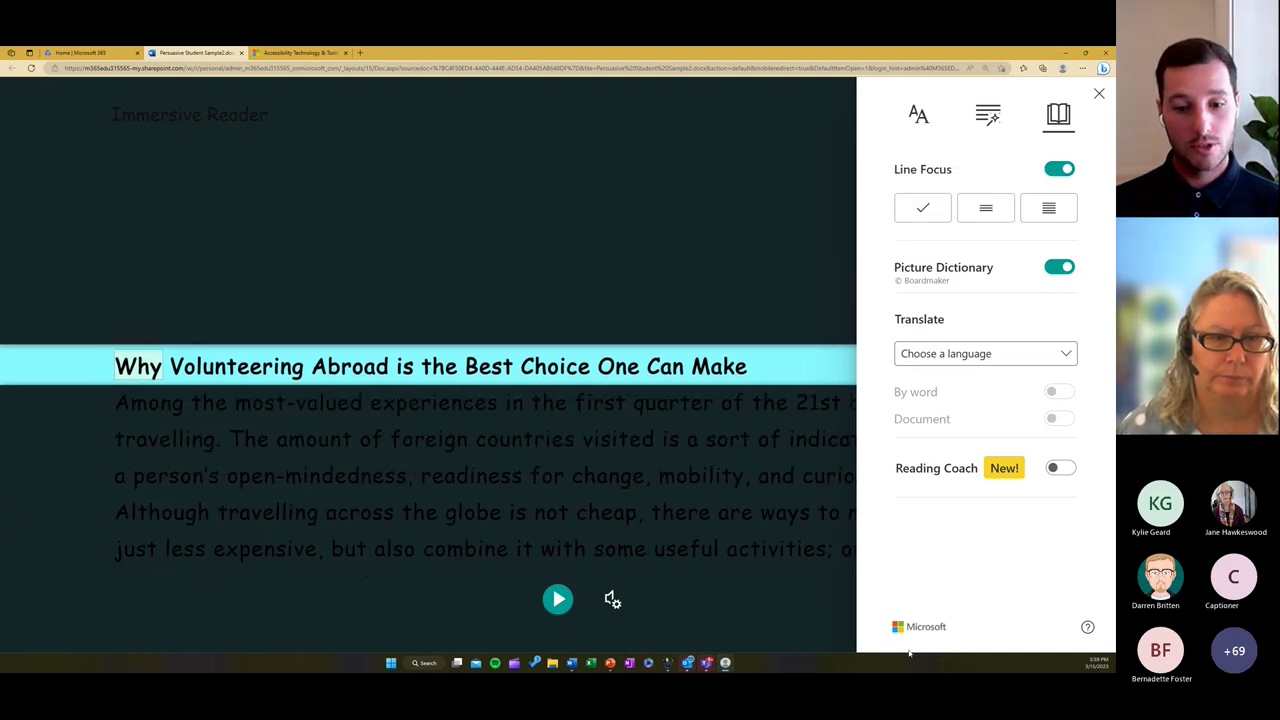
left_click(558, 600)
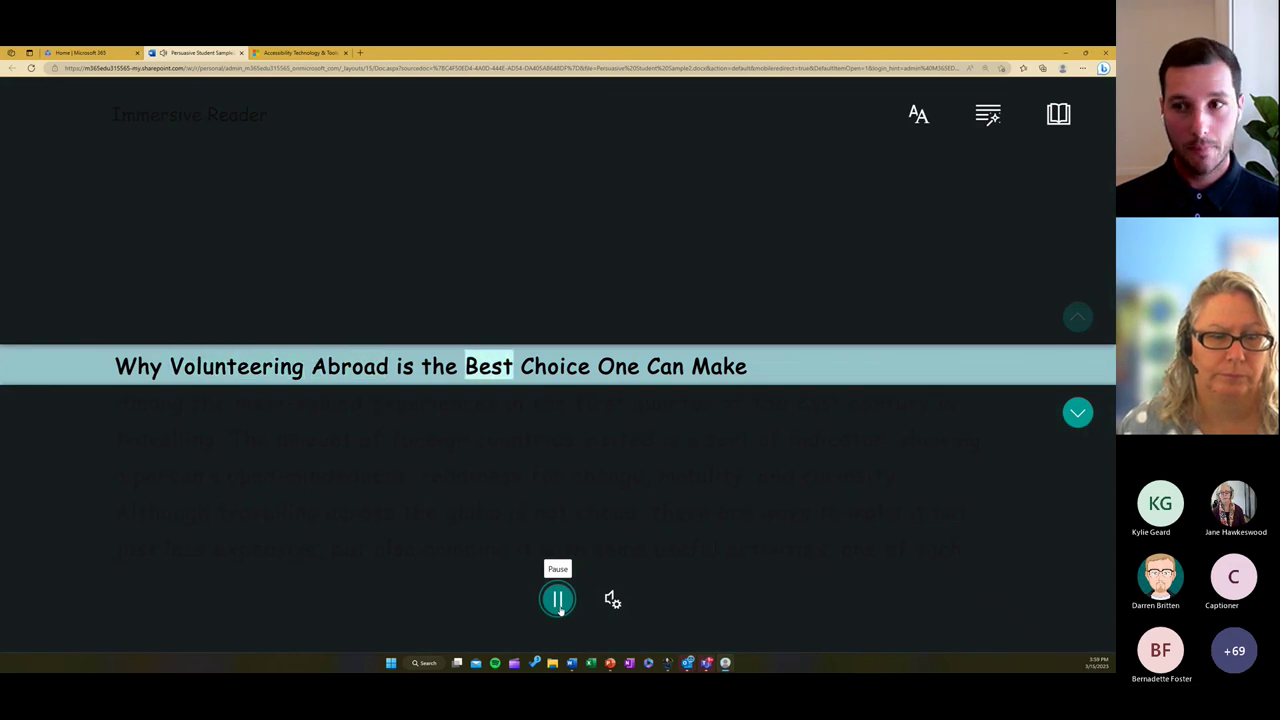
left_click(558, 600)
Set word-by-word translation to Afrikaans and look up the title words "Abroad" and "Best" in the translation and picture dictionary
left_click(1059, 125)
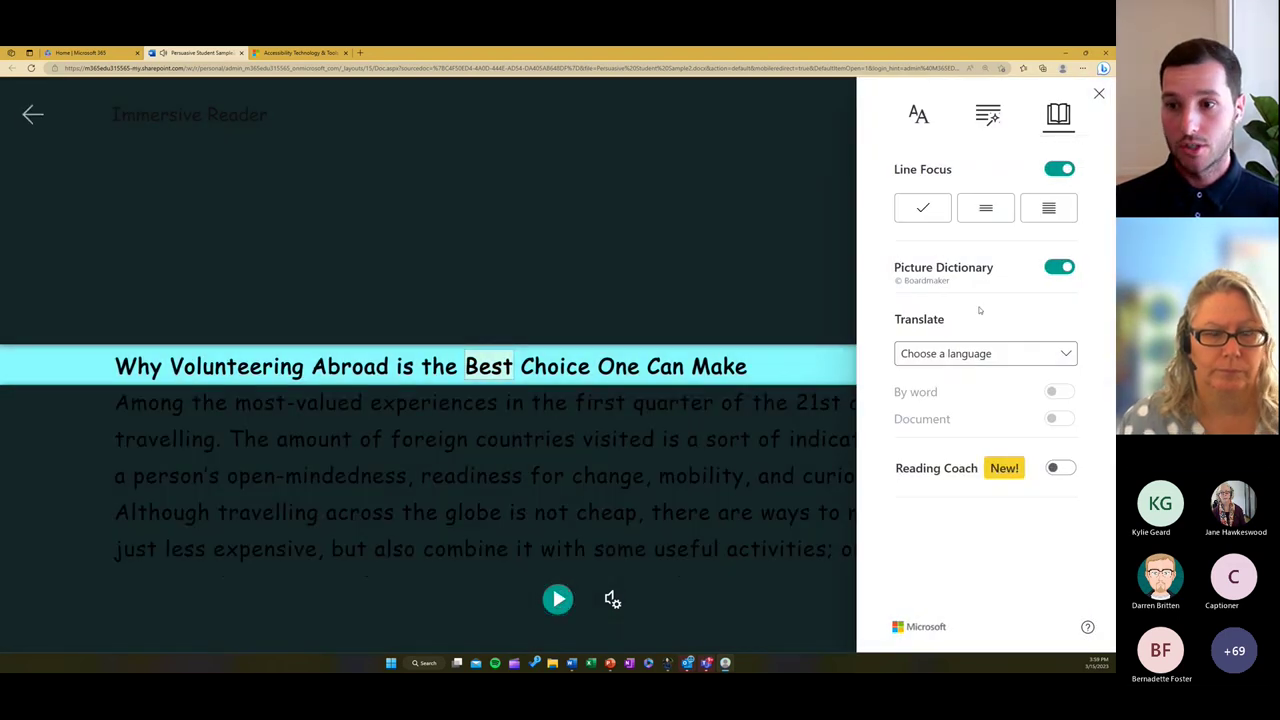
left_click(969, 353)
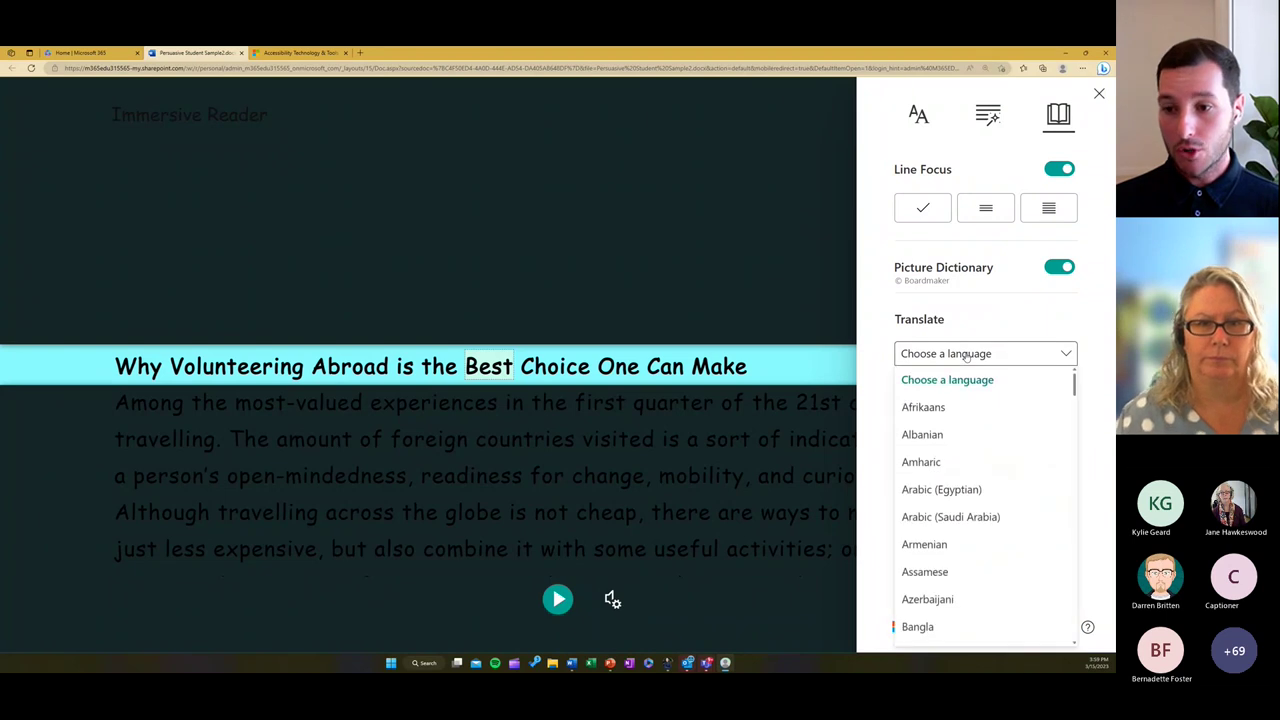
left_click(950, 410)
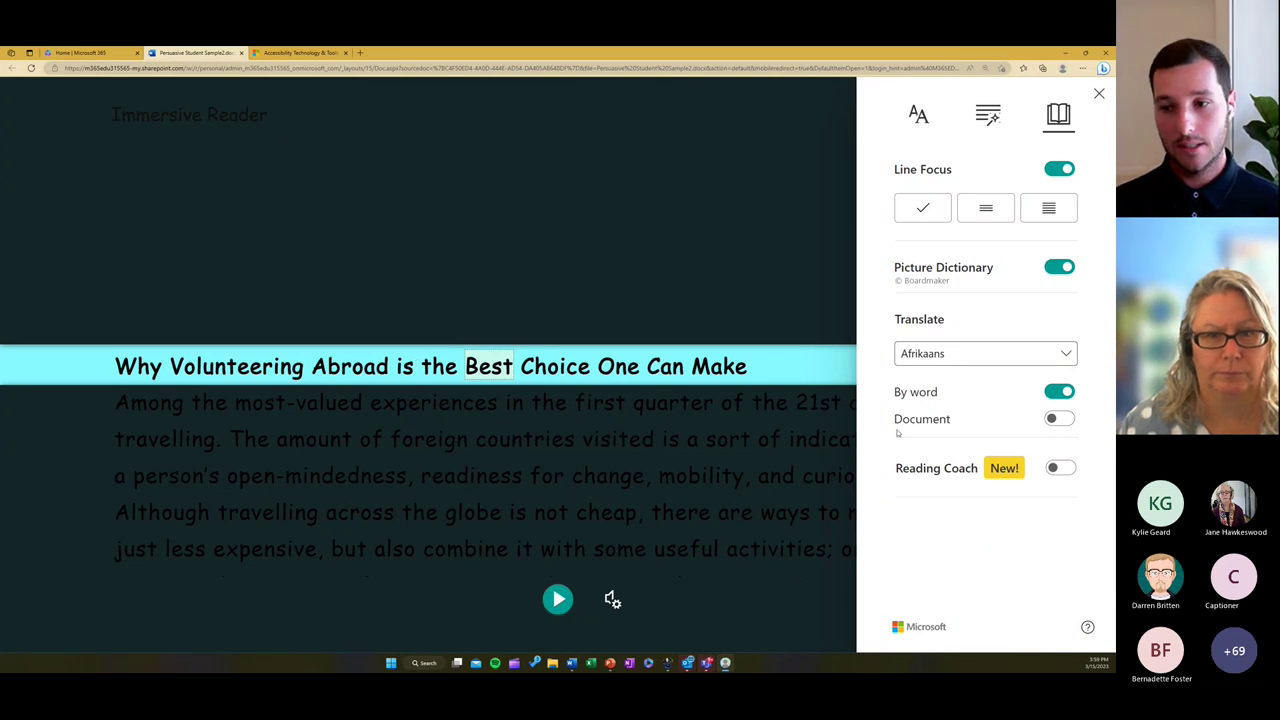
left_click(350, 366)
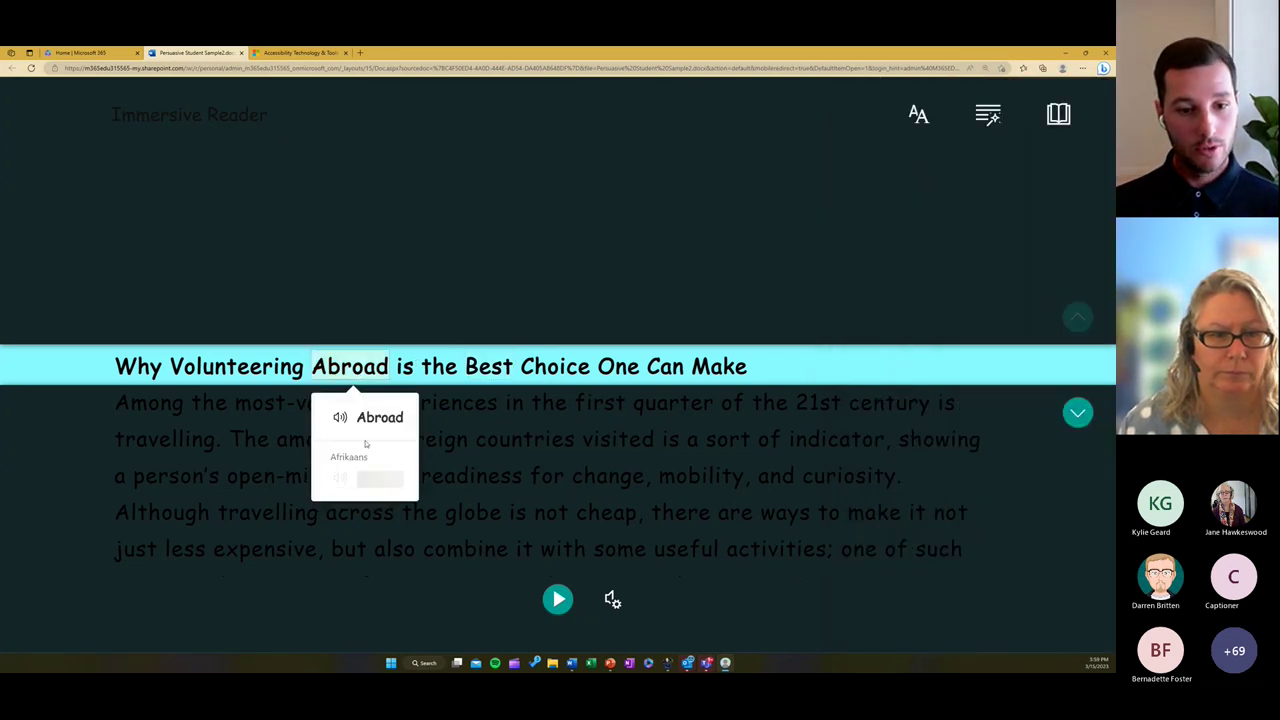
left_click(489, 366)
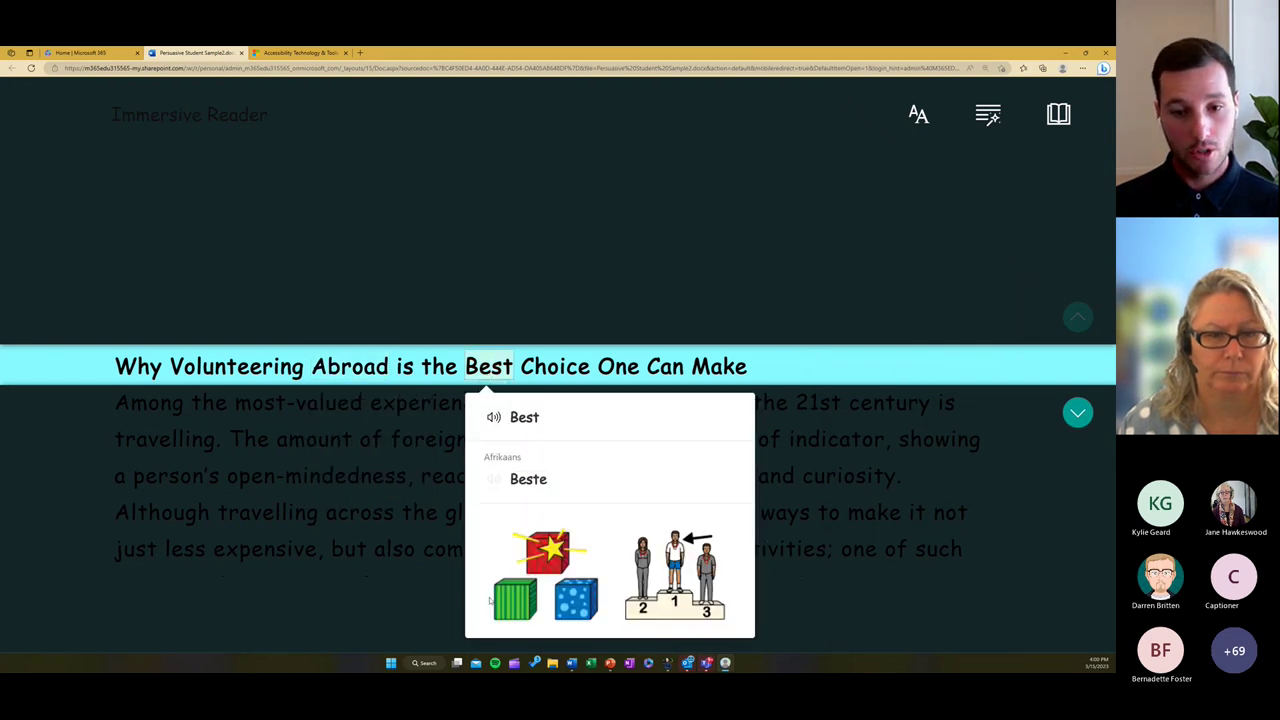
Translate the whole document into Afrikaans and turn off Line Focus
left_click(1058, 114)
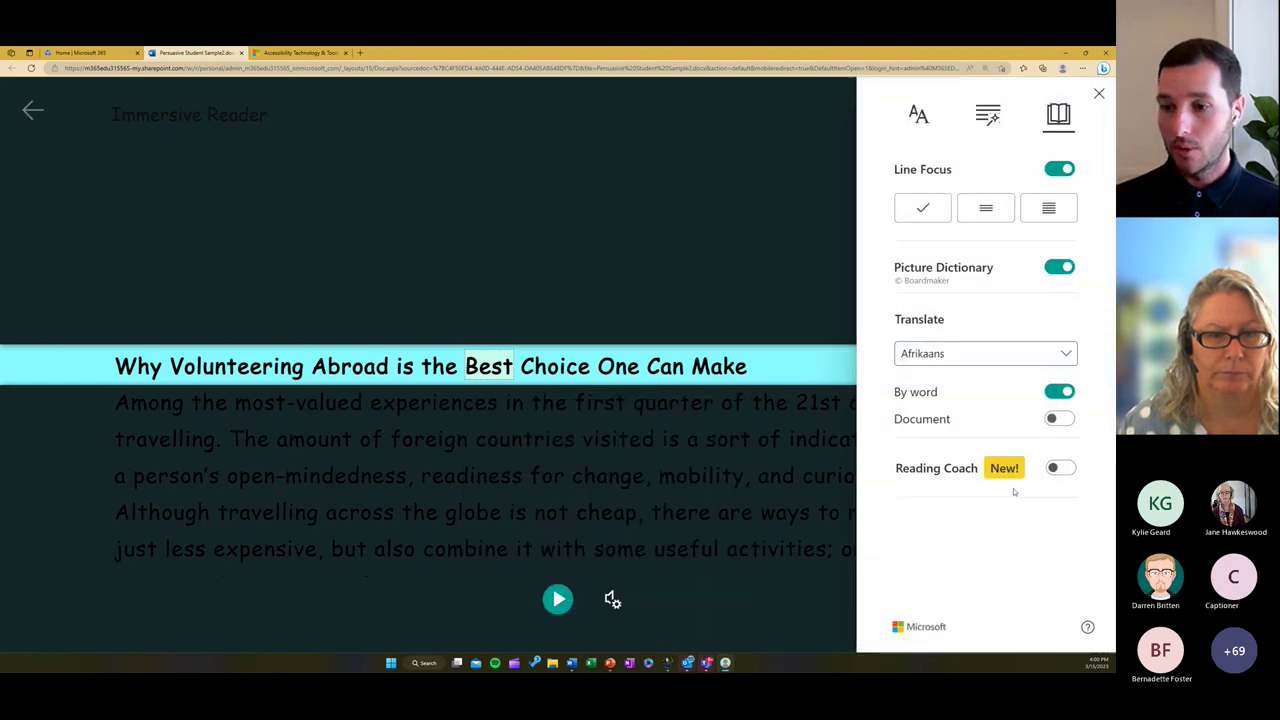
left_click(1056, 419)
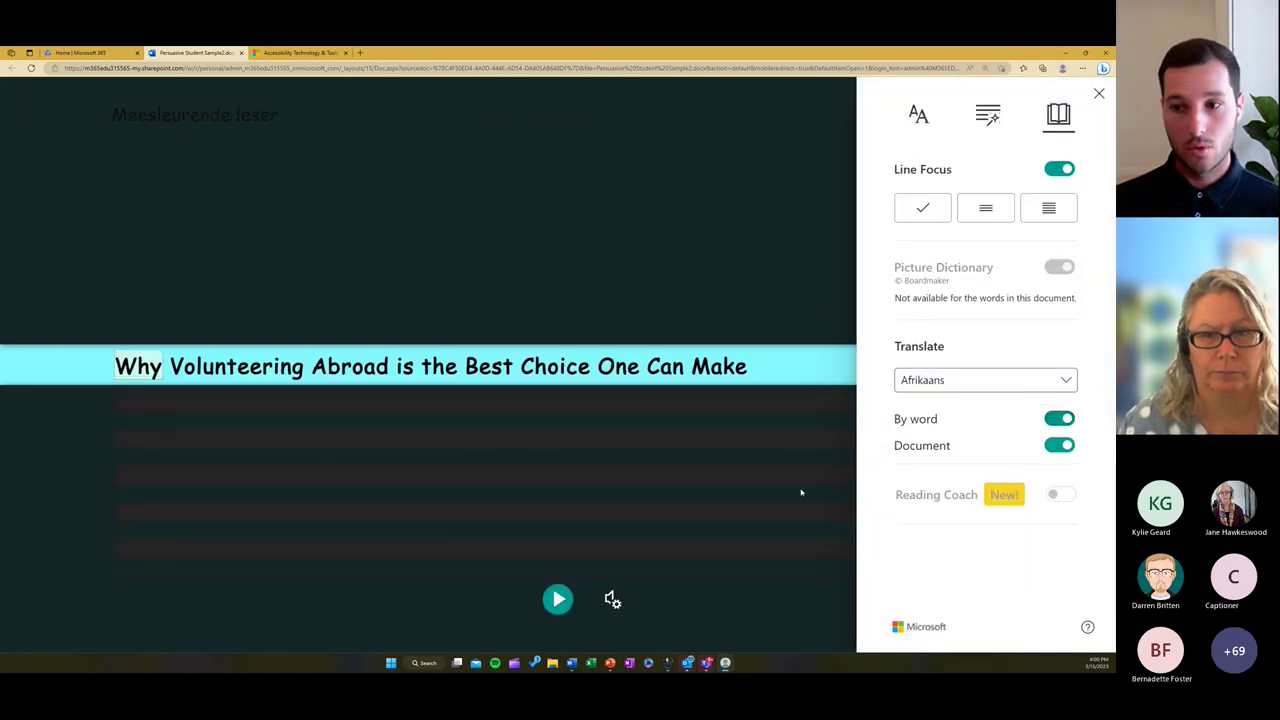
left_click(1057, 169)
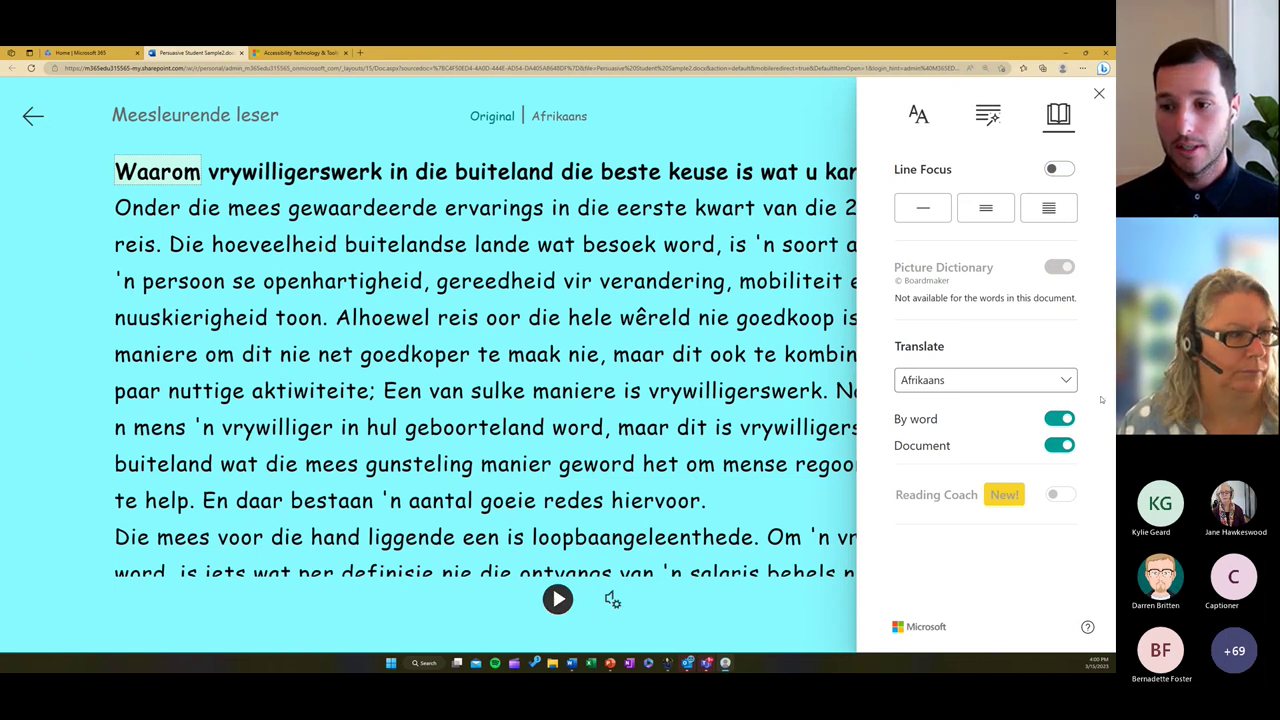
Look through the available translation languages without changing the selection, and close the reading preferences
left_click(1053, 388)
scroll(1020, 476, "down", 5)
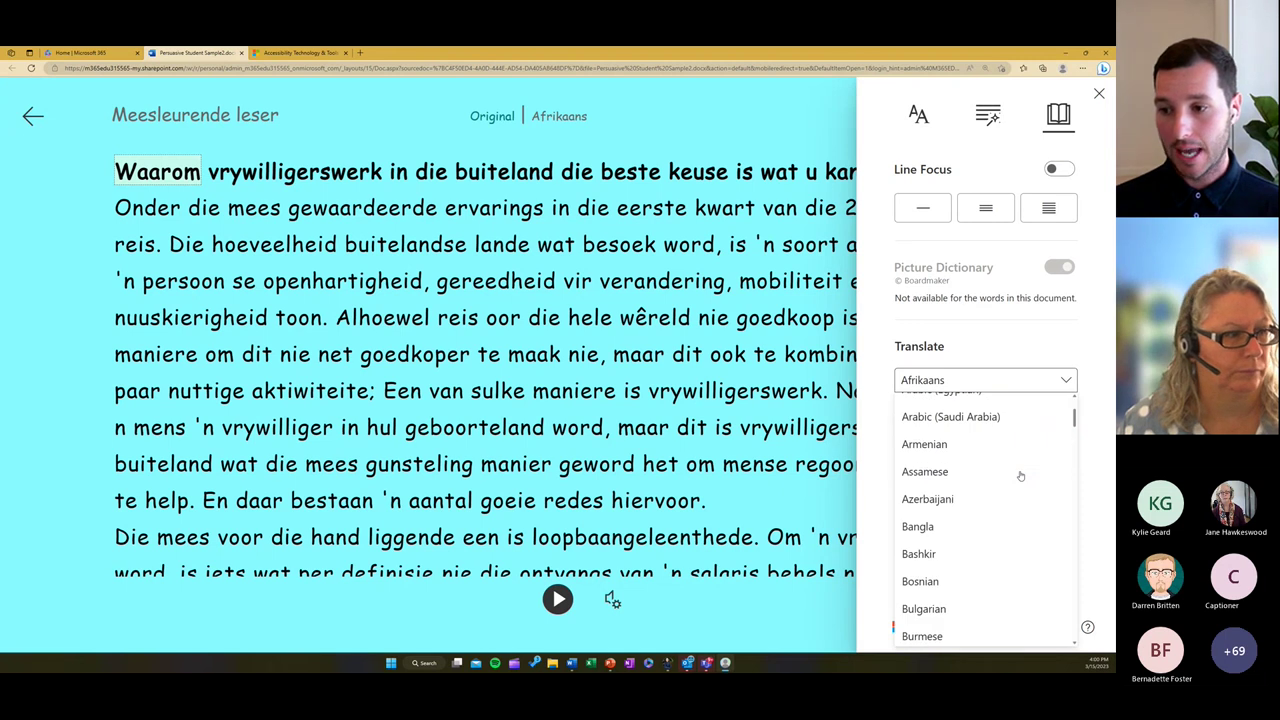
scroll(1020, 490, "down", 6)
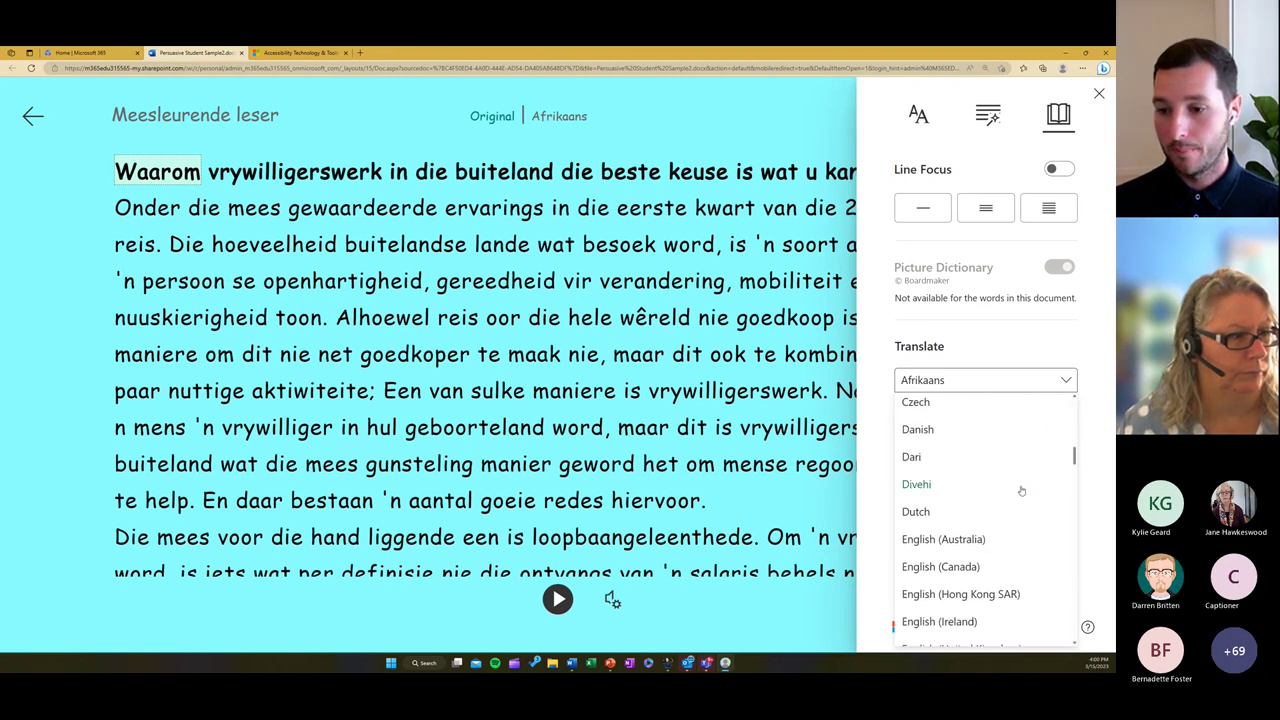
scroll(1021, 495, "down", 6)
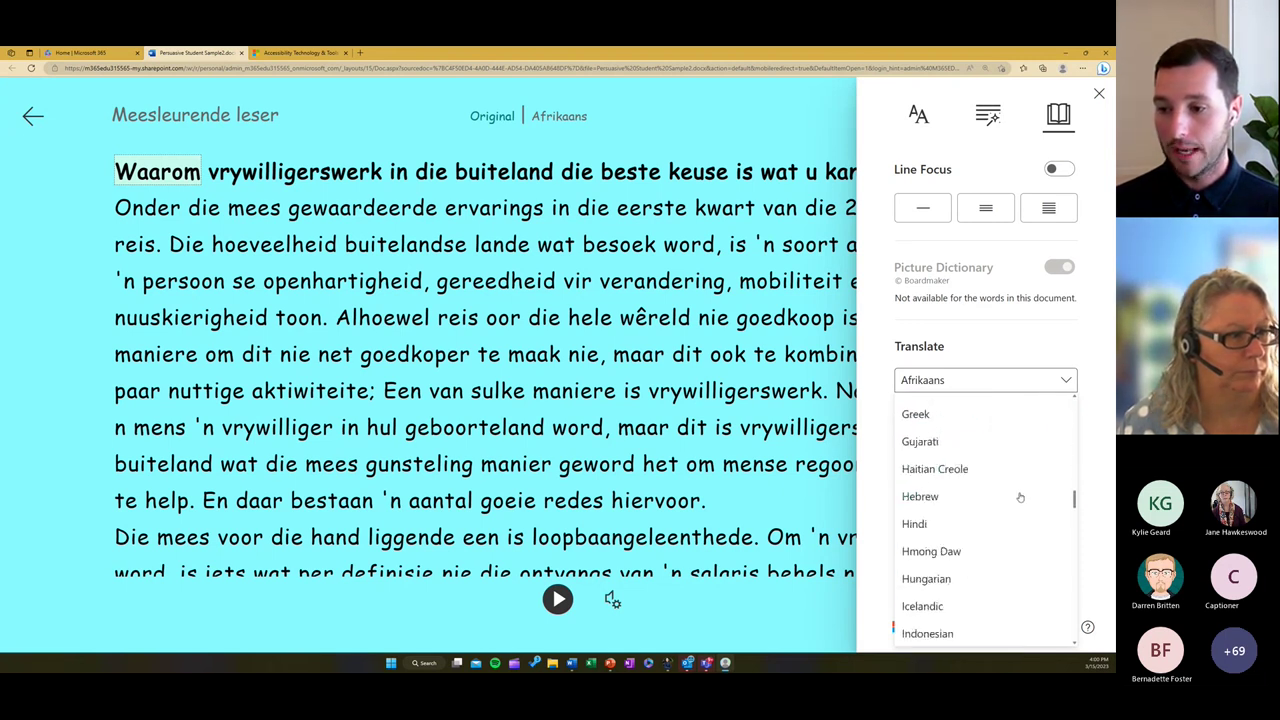
left_click(1073, 378)
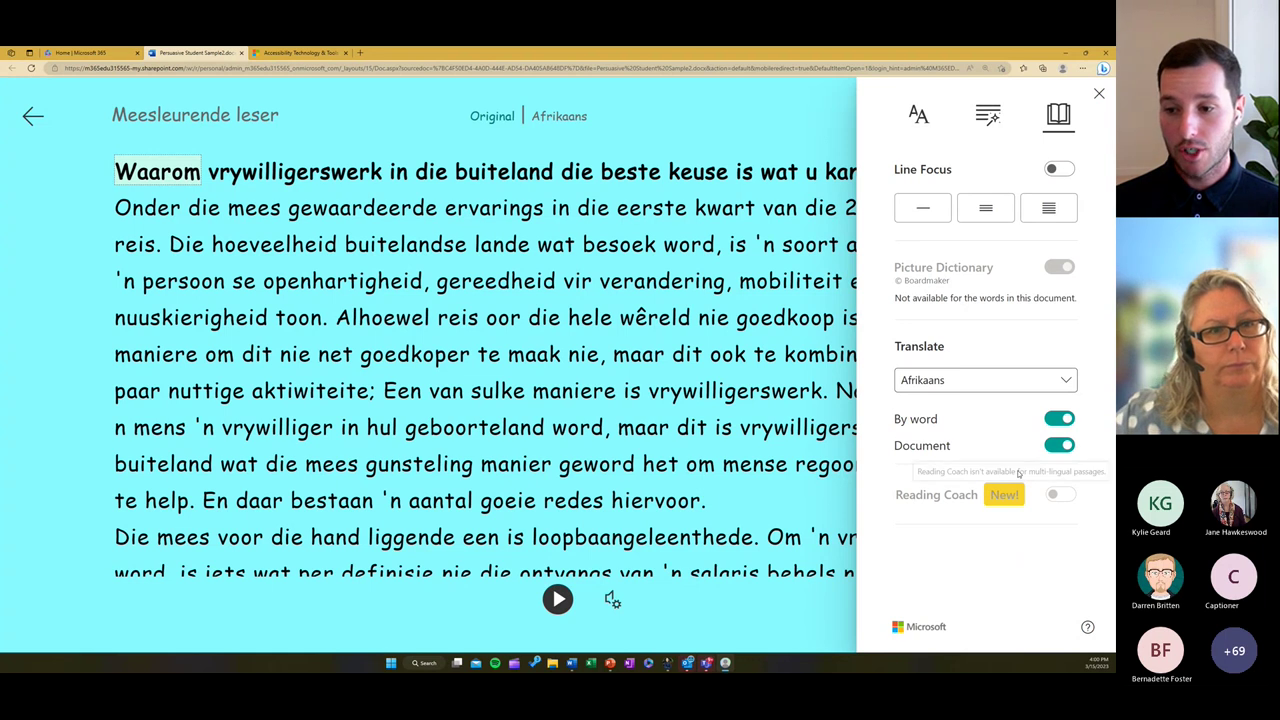
left_click(1099, 95)
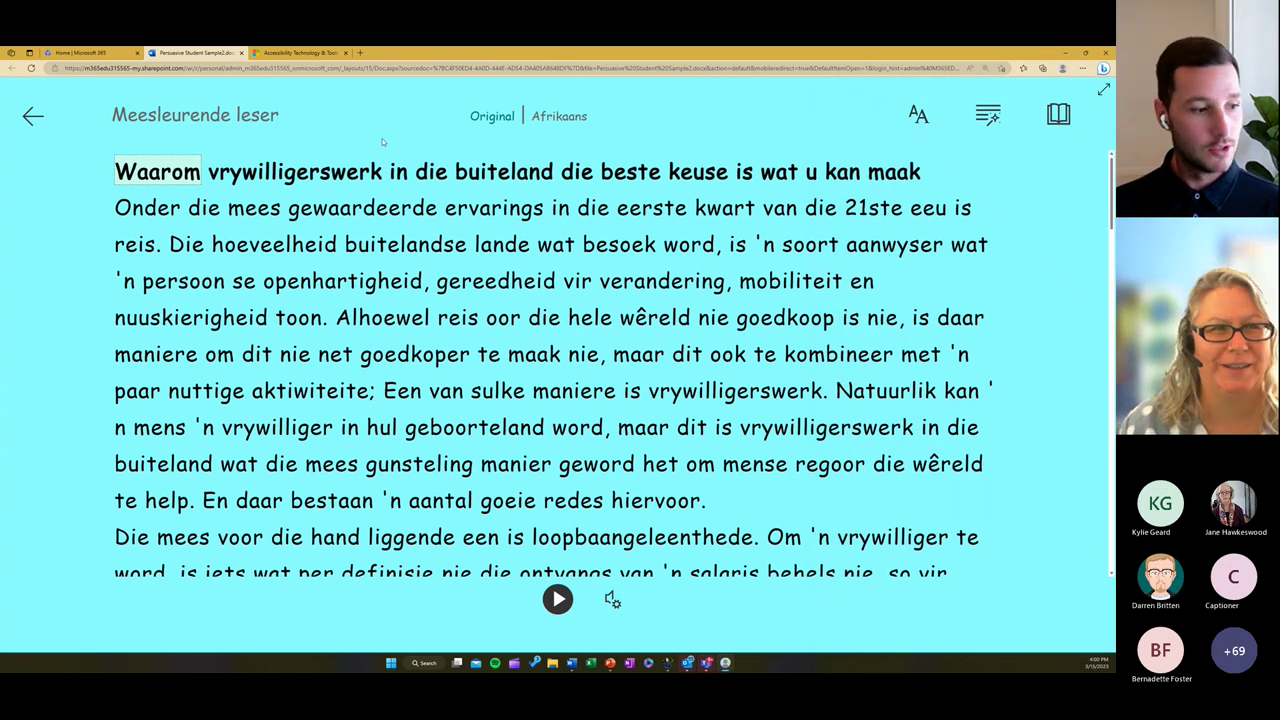